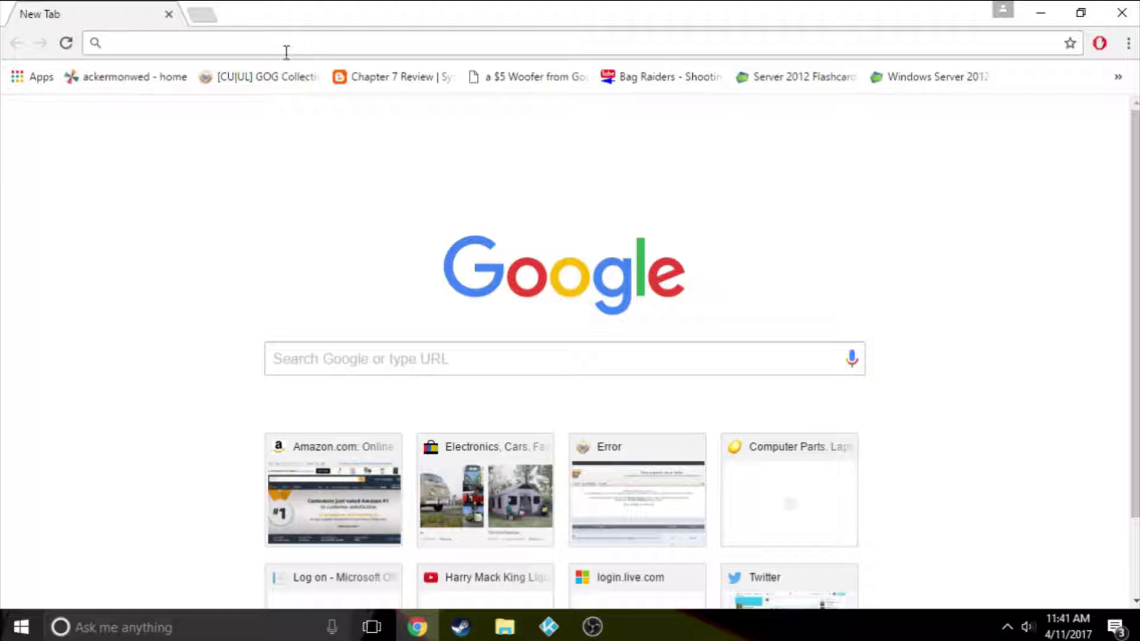
Search the web for jdownloader and open the official JDownloader.org homepage
click(378, 358)
text(Jdownl)
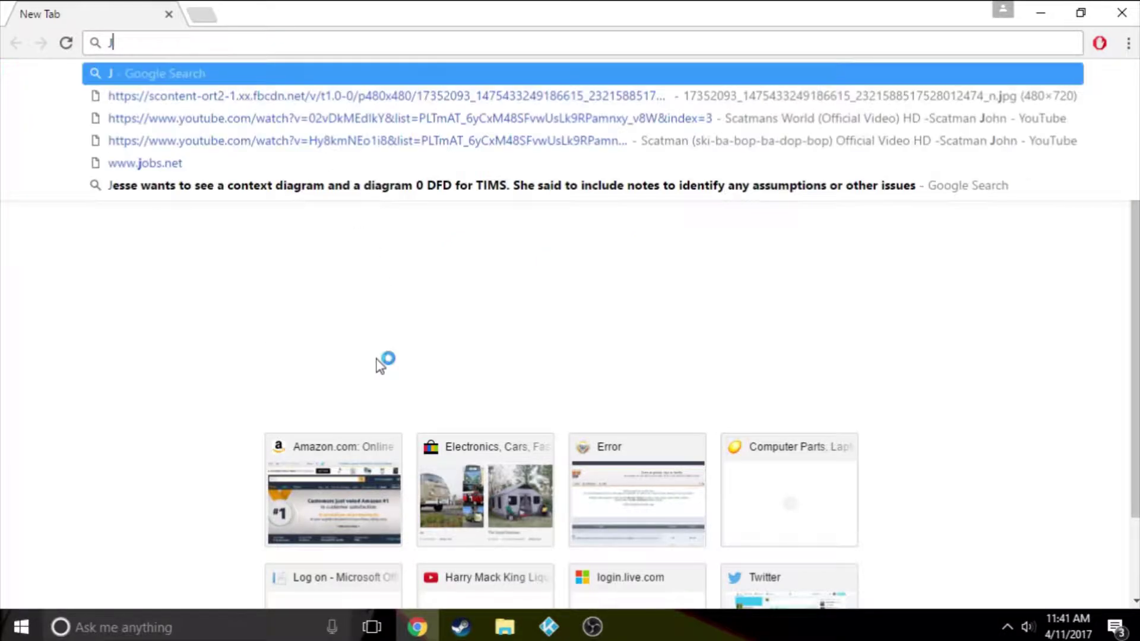
key(BackSpace)
key(BackSpace)
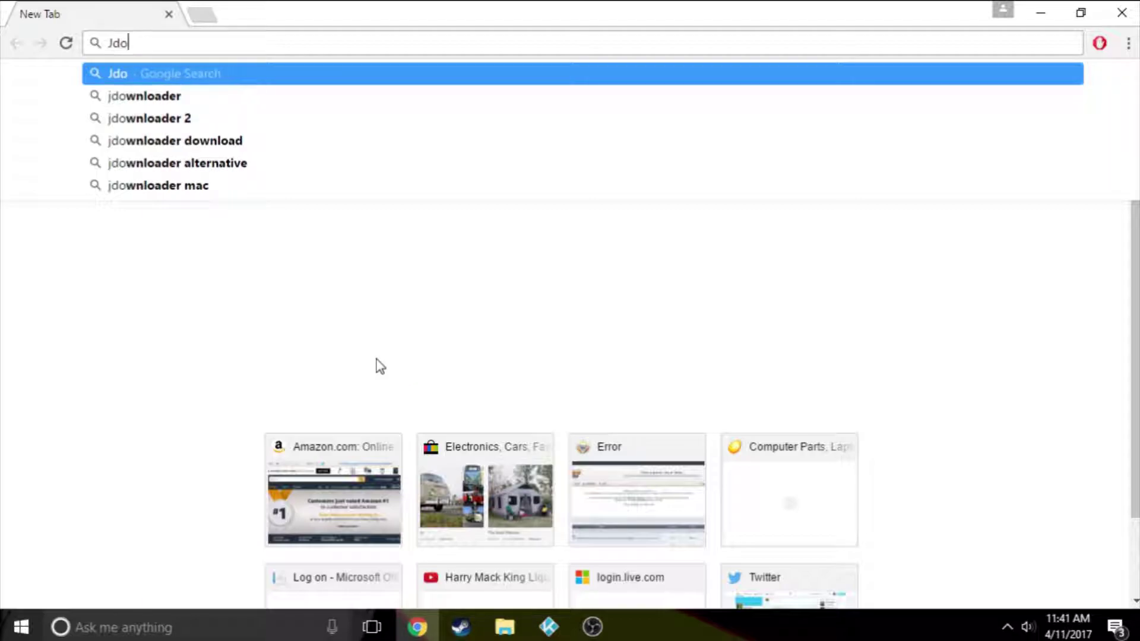
text(load)
key(Return)
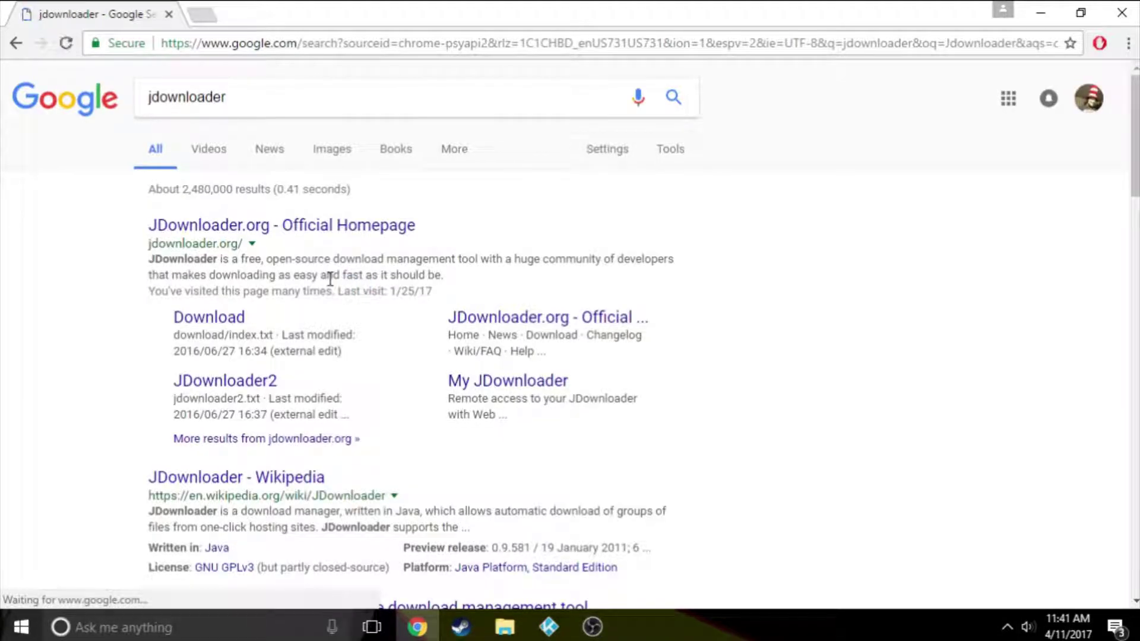
click(303, 229)
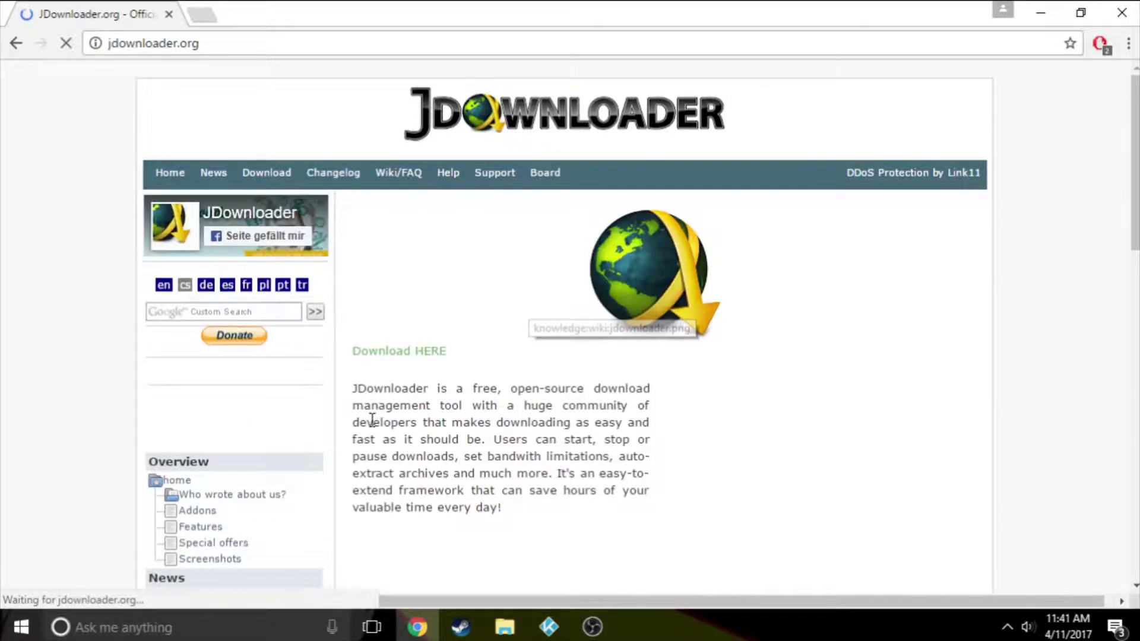
scroll(507, 394, down, 3)
scroll(509, 400, up, 3)
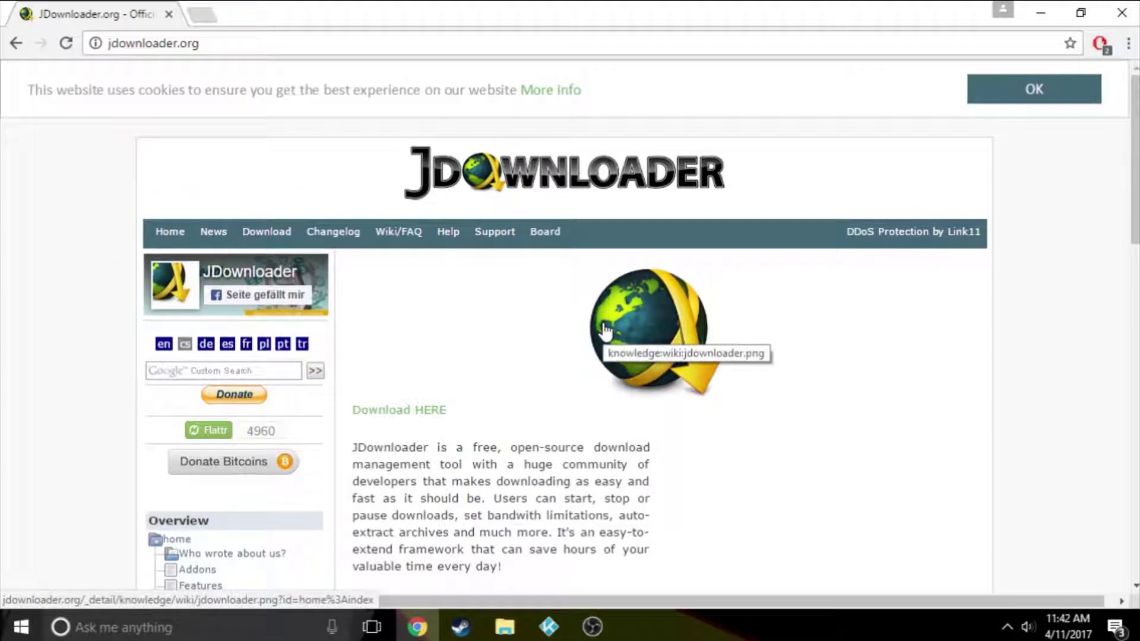
Go to the site's Download page, choose Windows and open the 32/64Bit Webinstaller (Rar-Archive) link
click(263, 231)
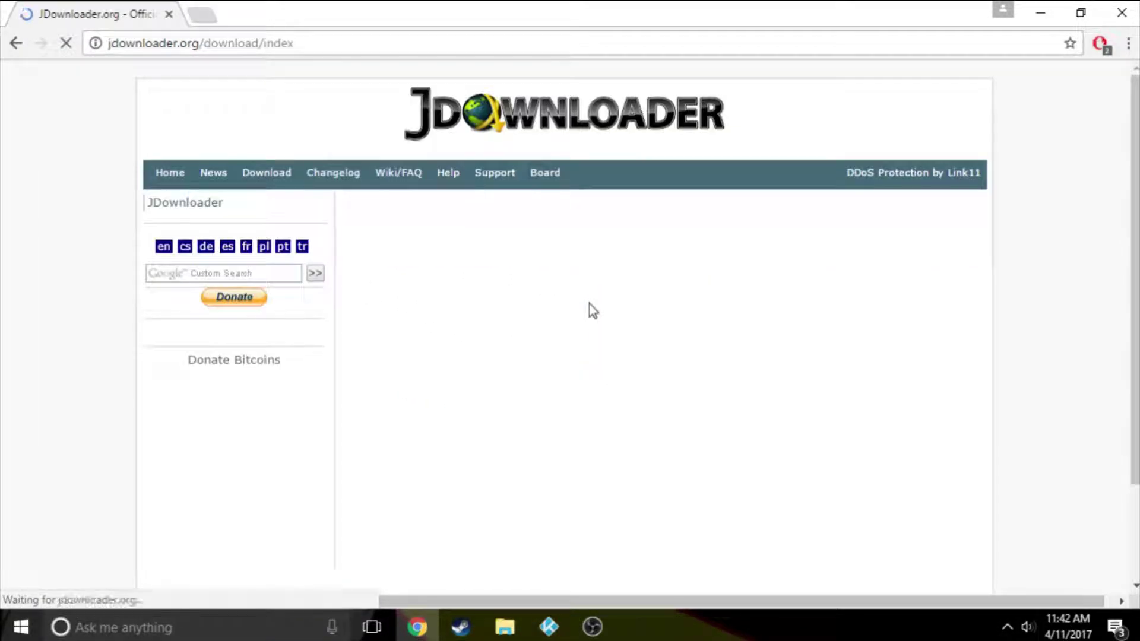
scroll(532, 310, down, 2)
click(532, 310)
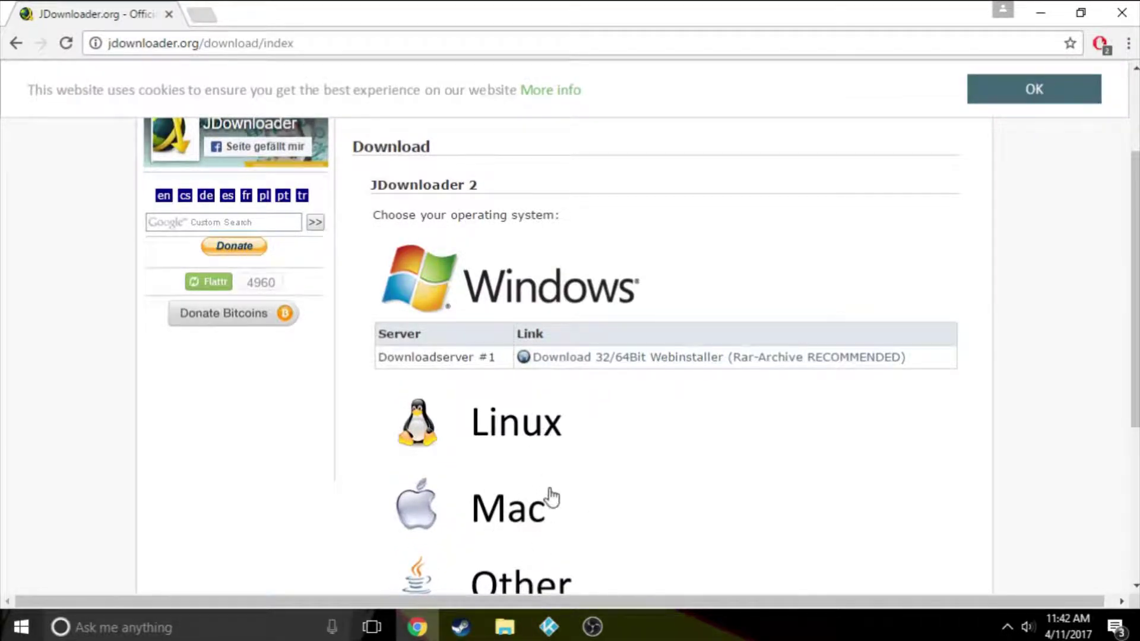
scroll(542, 481, down, 3)
scroll(743, 433, up, 4)
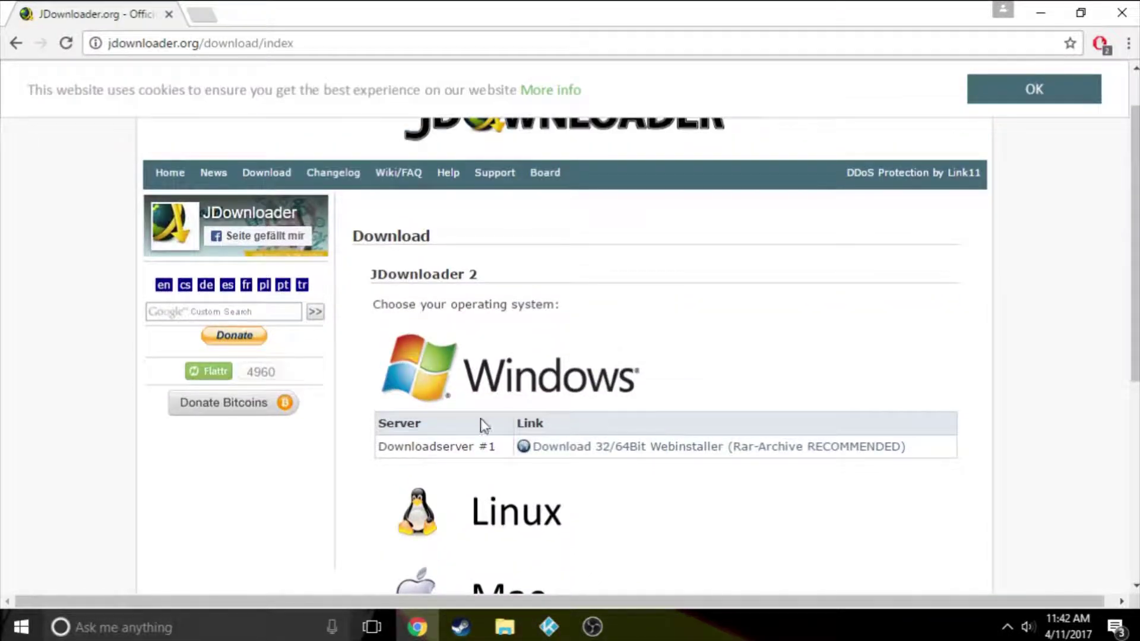
click(631, 447)
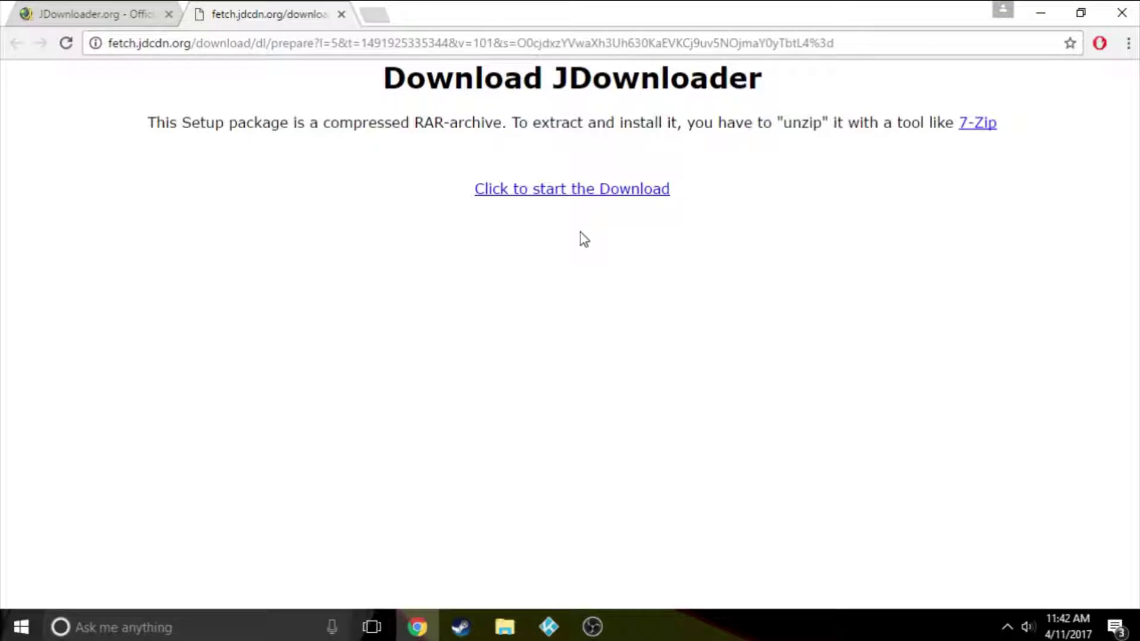
Start the JDownloader download and get Install JDownloader.rar from MEGA through the browser
click(568, 191)
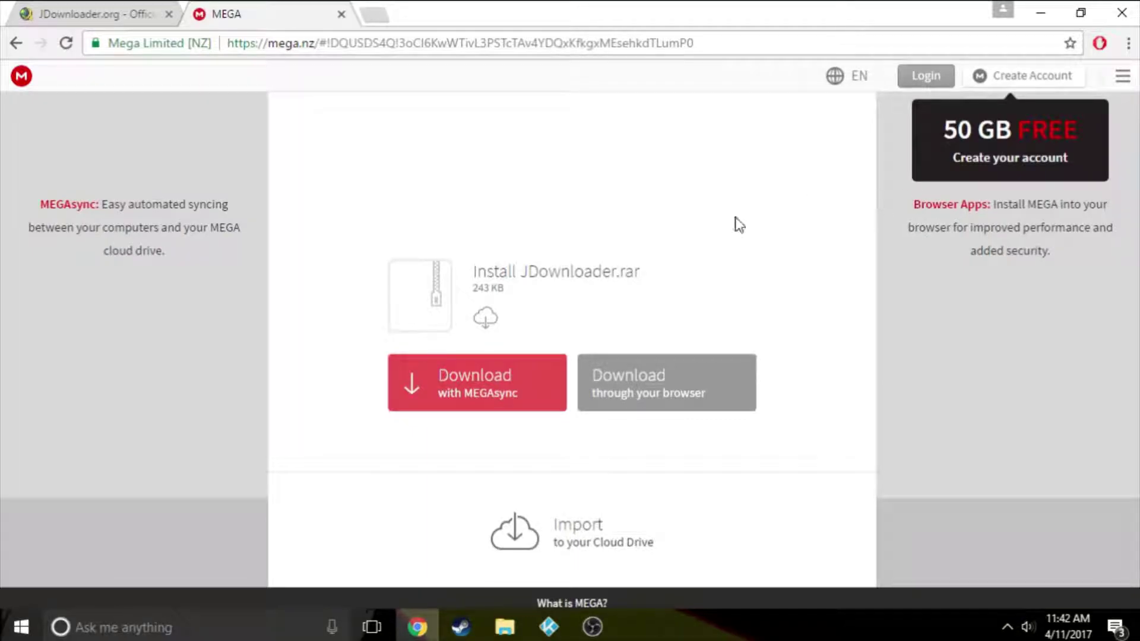
click(505, 401)
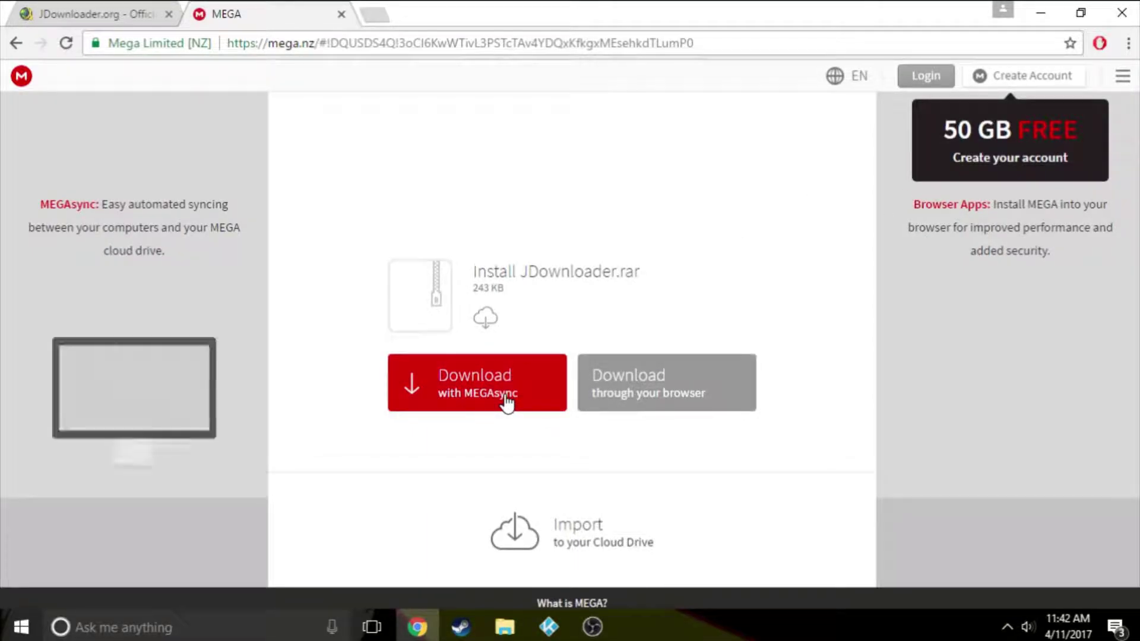
click(669, 389)
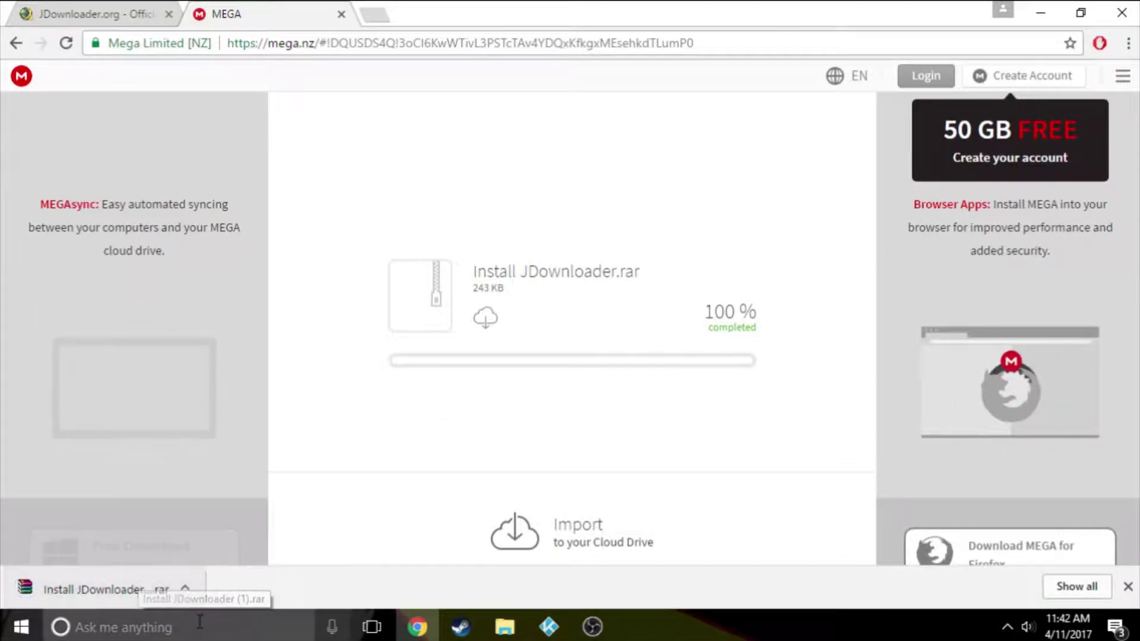
Show the downloaded archive Install JDownloader (1).rar in its folder and extract it to the default Install JDownloader (1) destination
click(185, 589)
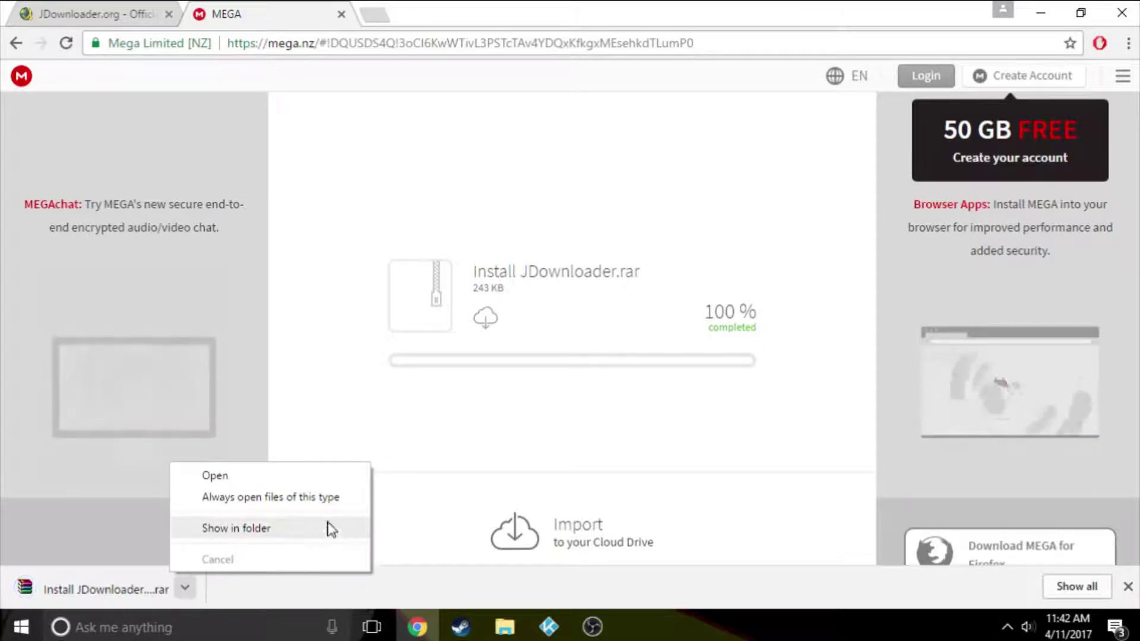
click(219, 530)
right_click(282, 498)
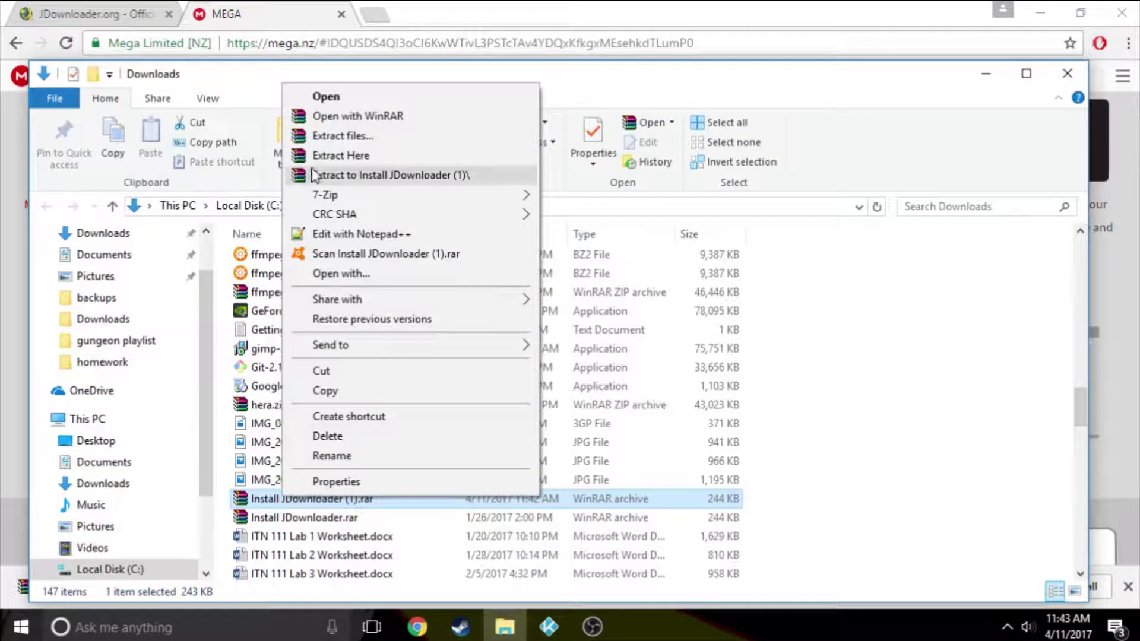
click(351, 155)
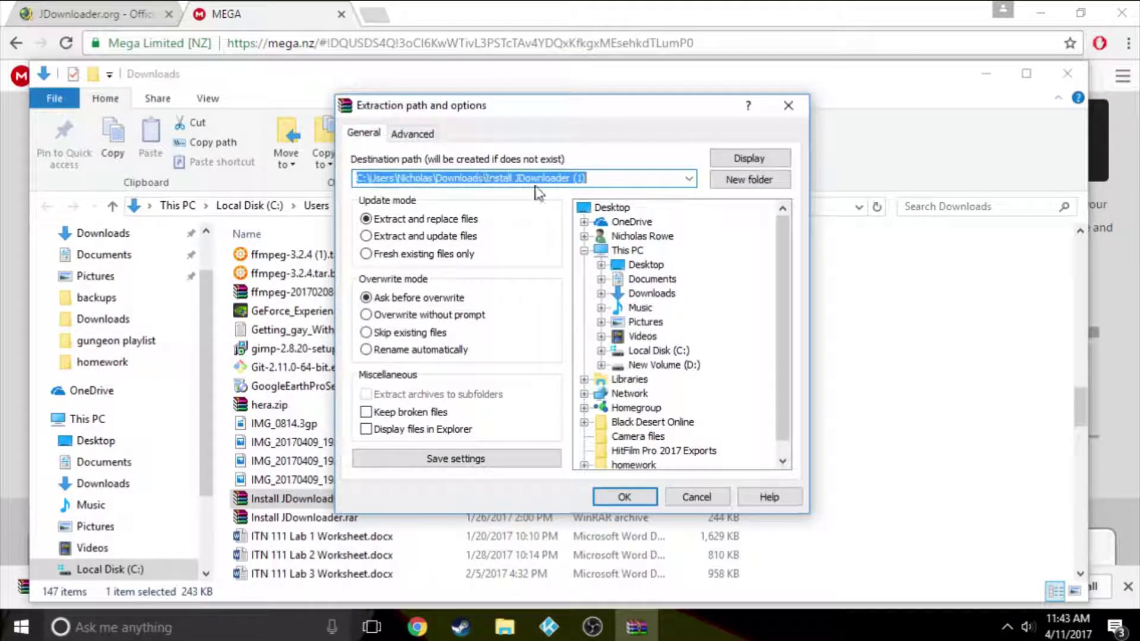
click(625, 498)
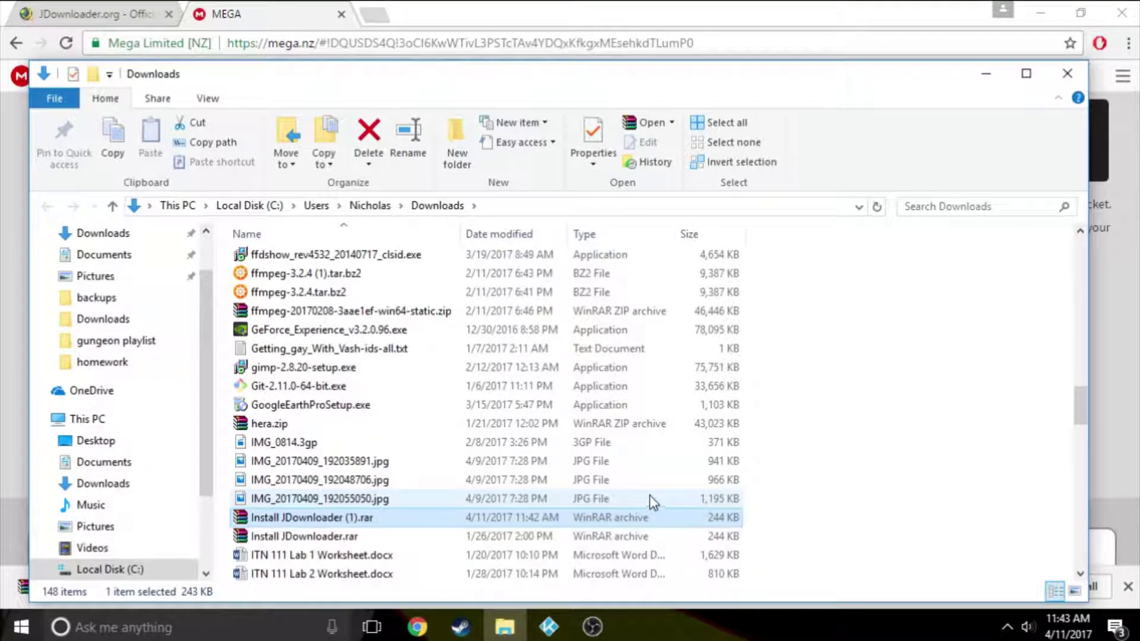
Open the extracted Install JDownloader (1) folder in Downloads and launch Install JDownloader.exe
click(504, 312)
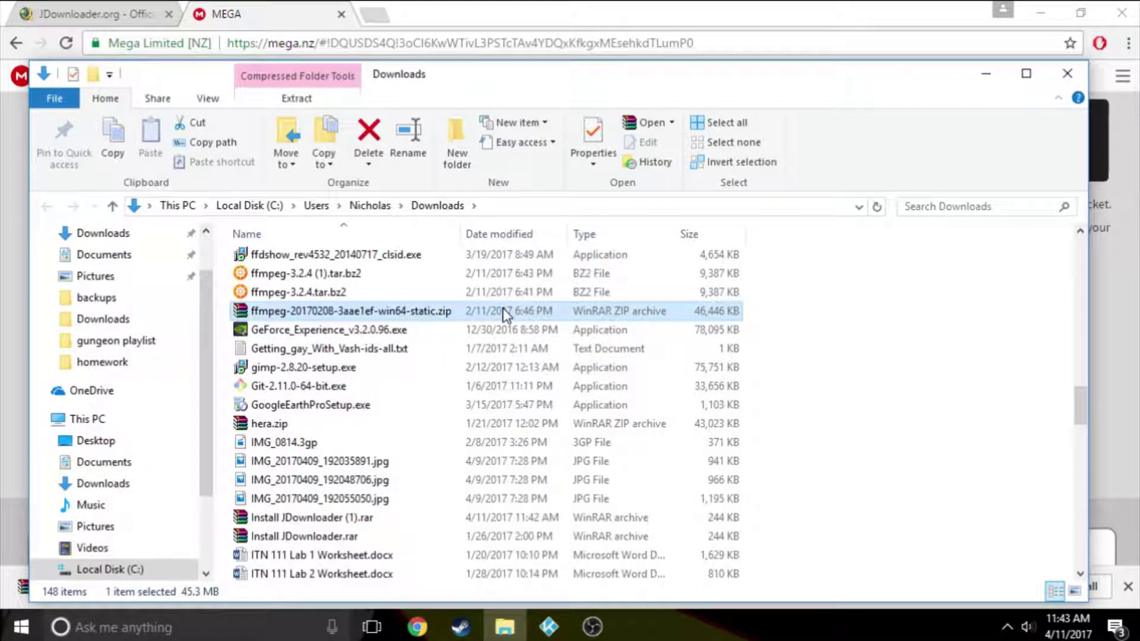
scroll(452, 273, up, 1)
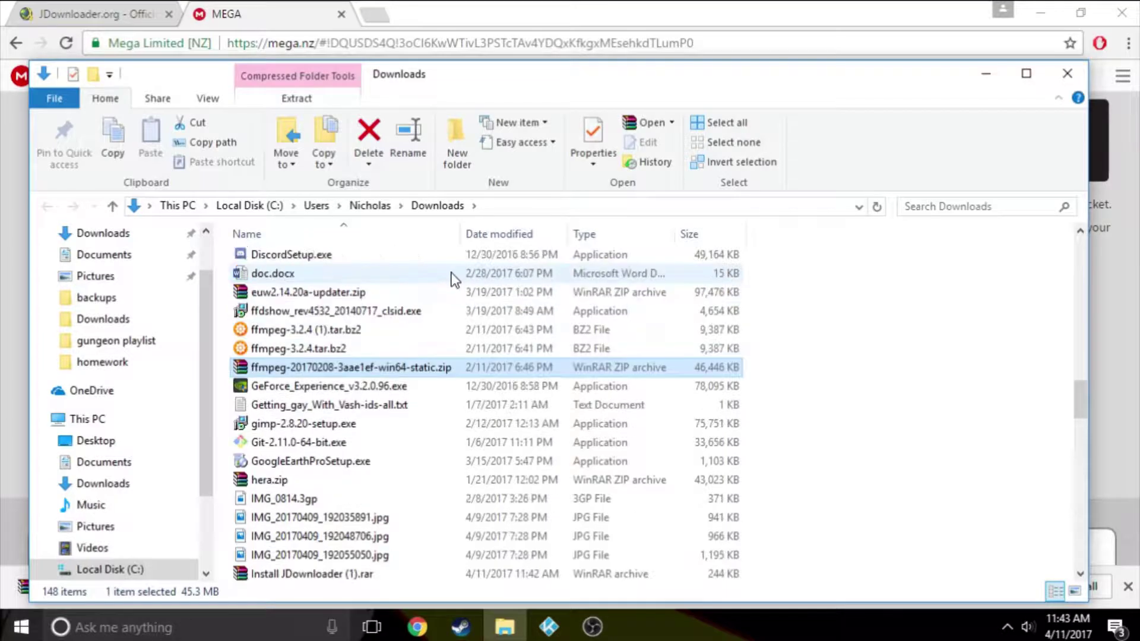
click(383, 291)
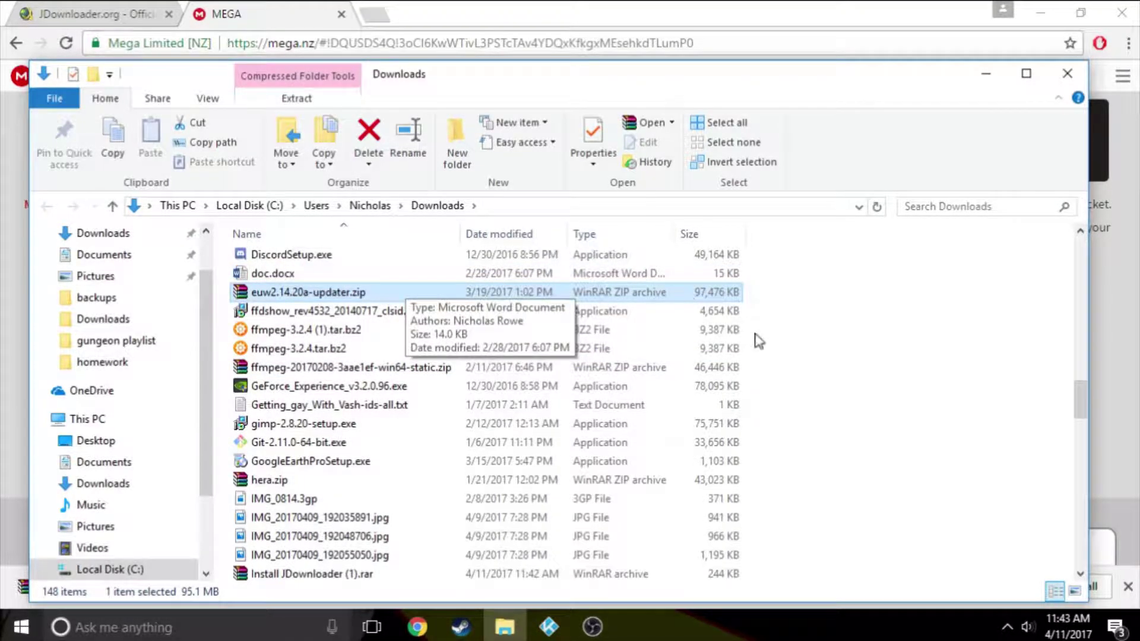
scroll(726, 333, up, 20)
scroll(739, 357, down, 3)
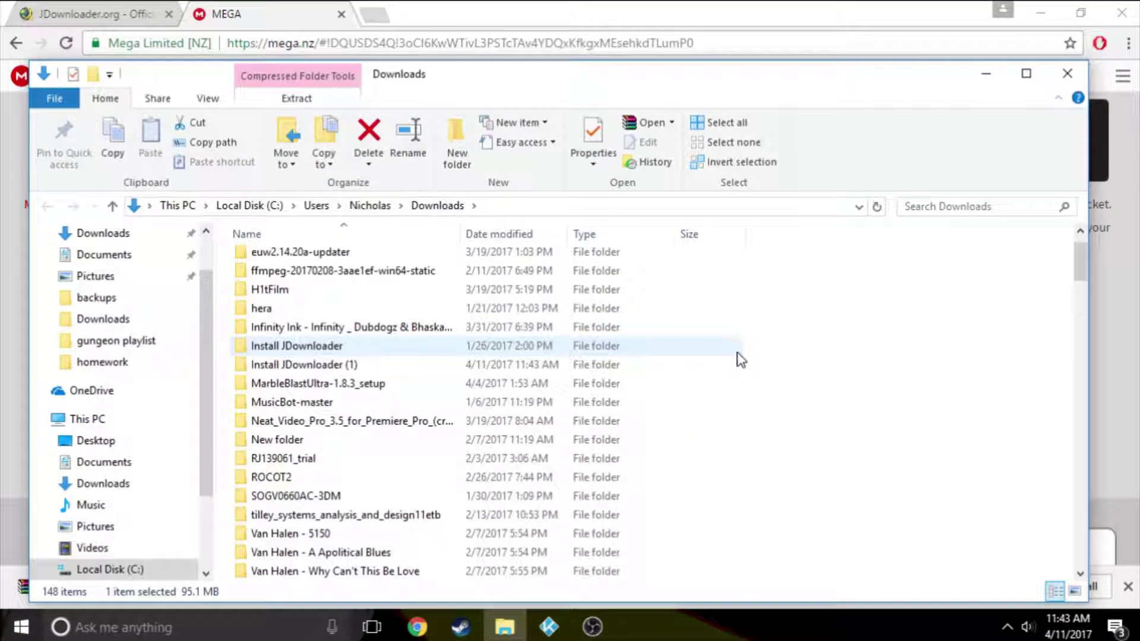
scroll(542, 376, up, 3)
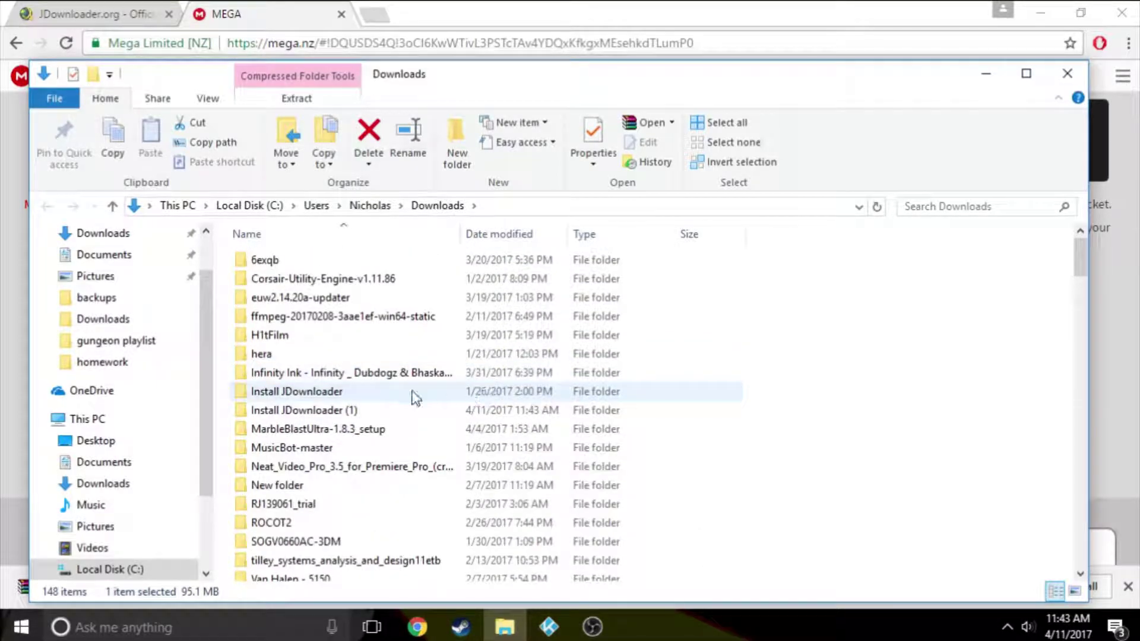
double_click(321, 412)
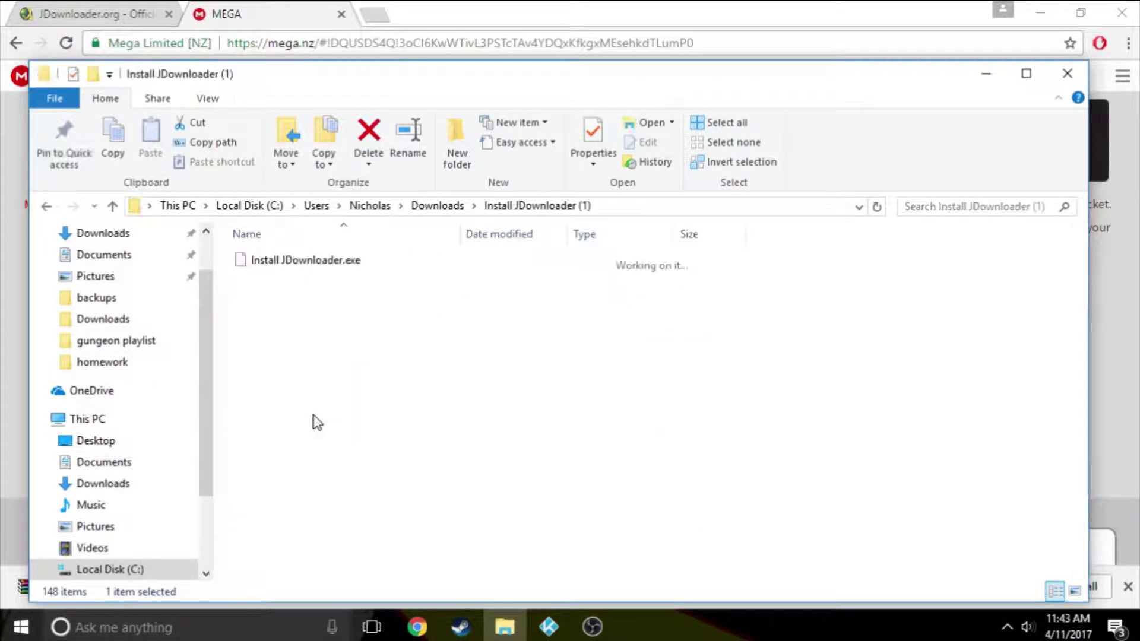
click(289, 265)
double_click(275, 267)
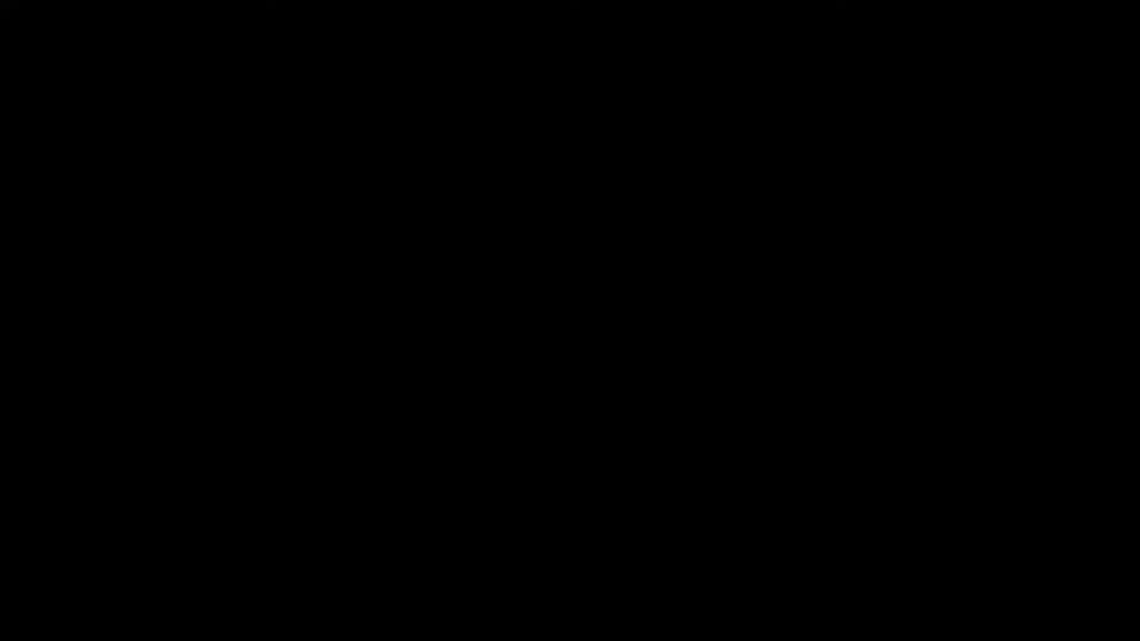
click(758, 454)
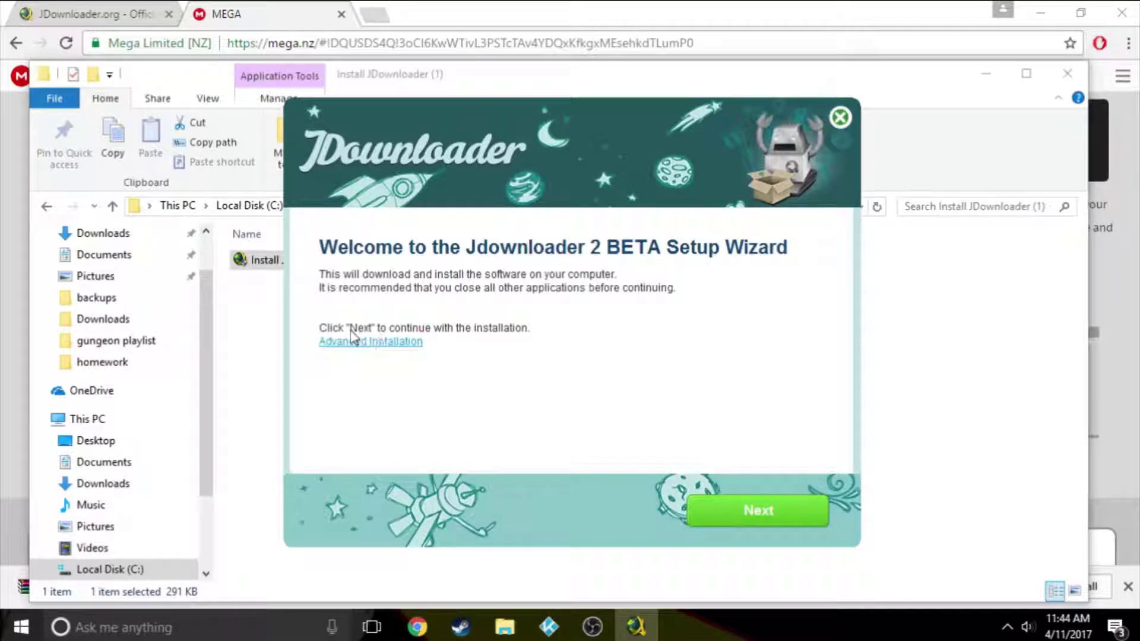
Use the advanced installation with the desktop and quick launch icons disabled, keeping the default install location
click(358, 347)
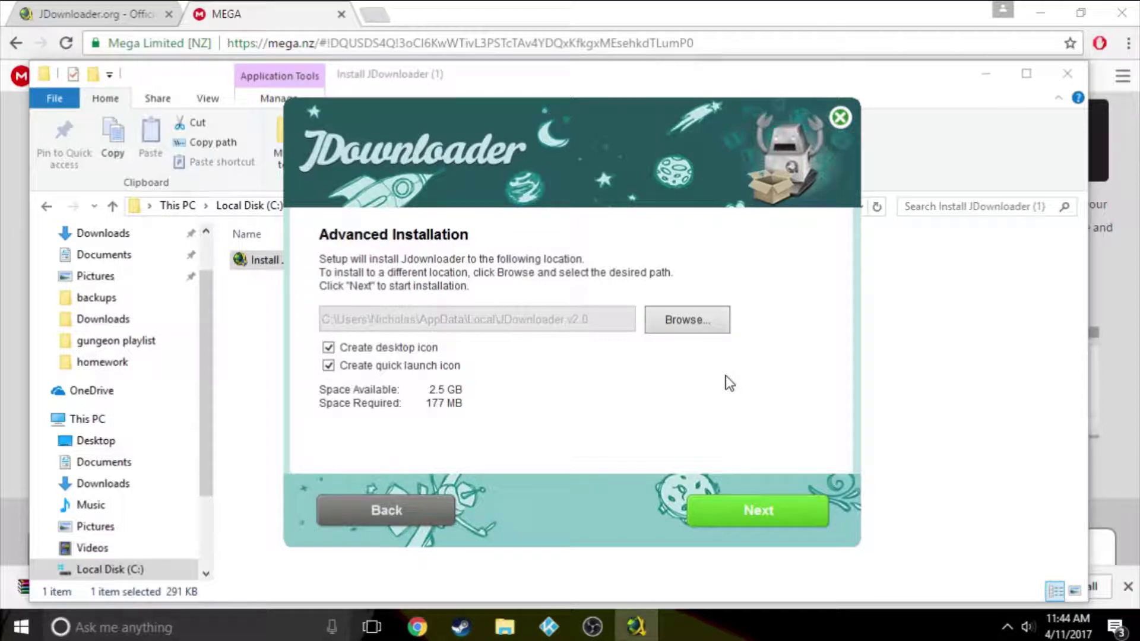
click(328, 347)
click(330, 366)
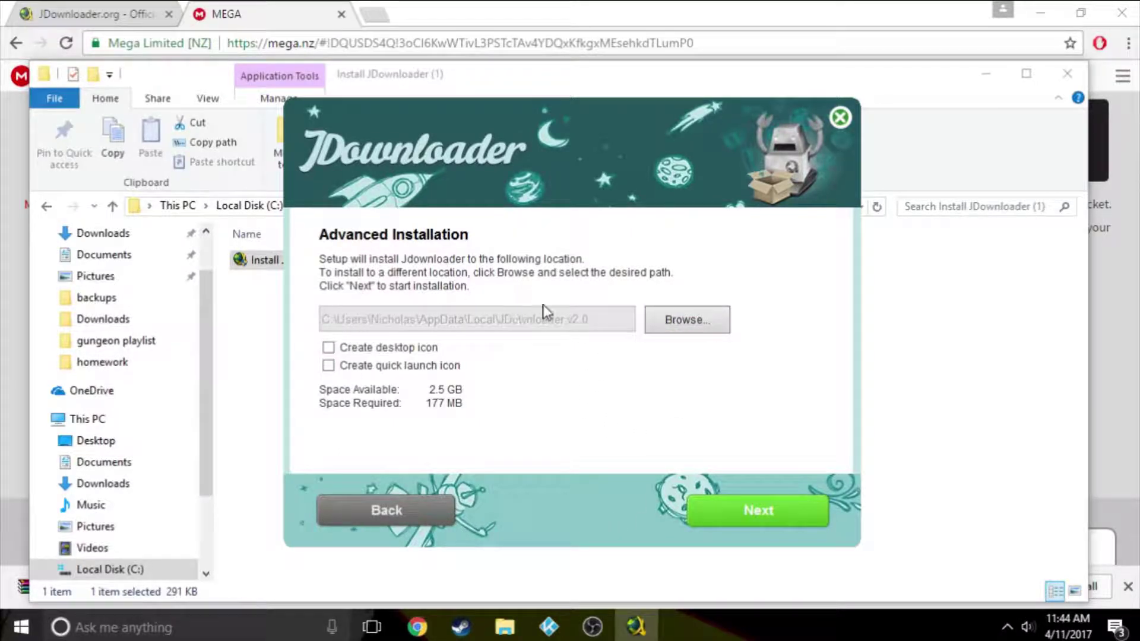
click(766, 511)
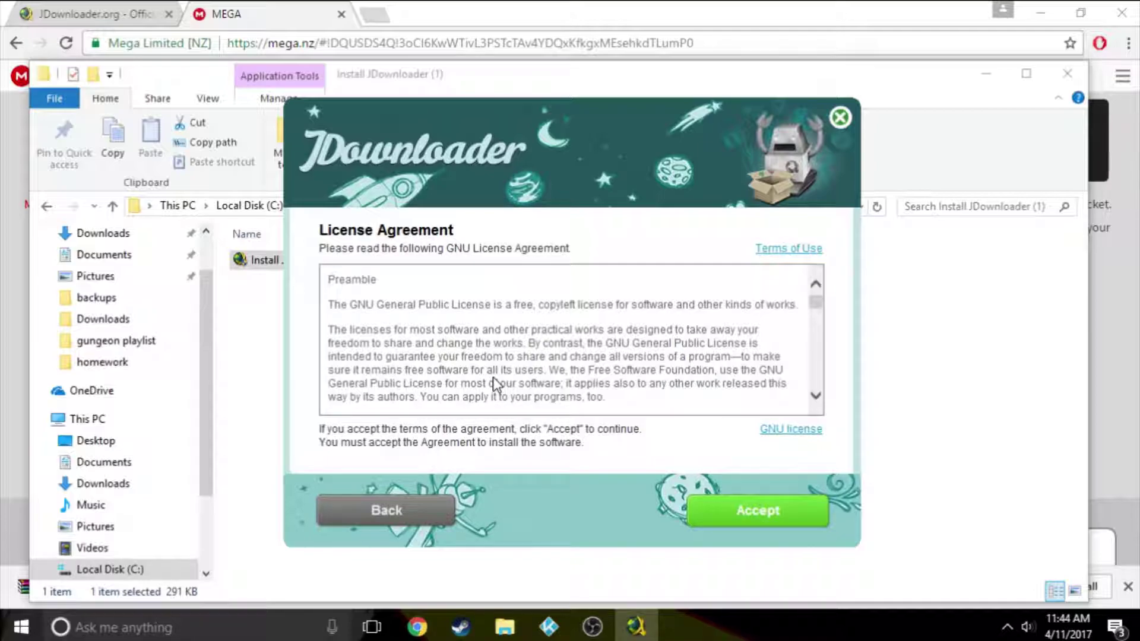
Accept the GNU License Agreement and decline the Bing search offer with its Chromium browser option unchecked
scroll(493, 376, down, 5)
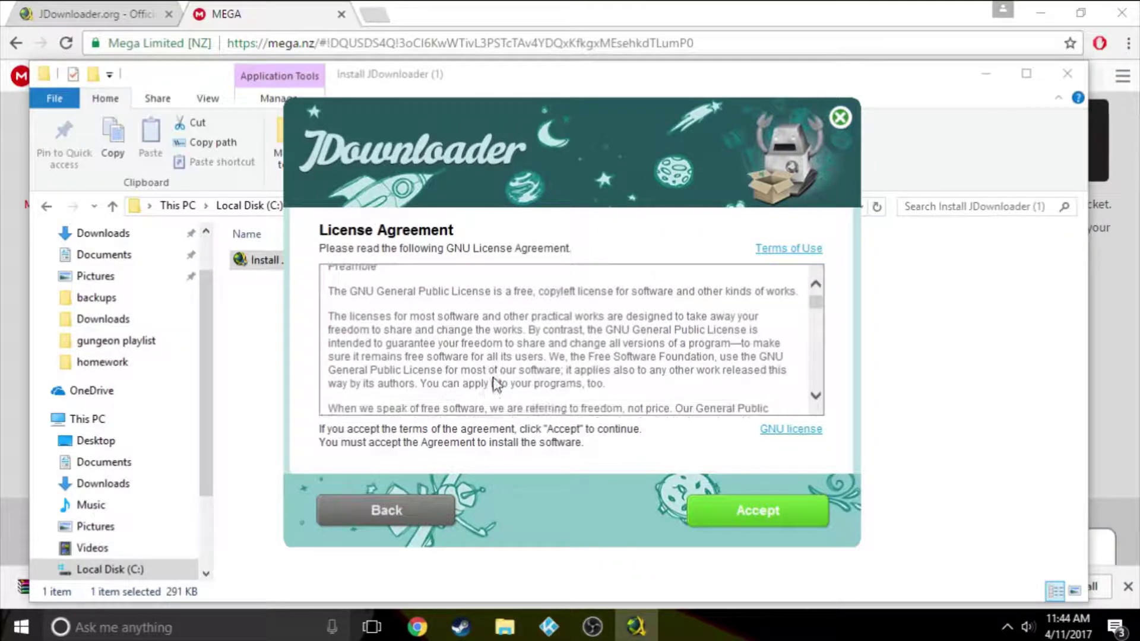
click(738, 511)
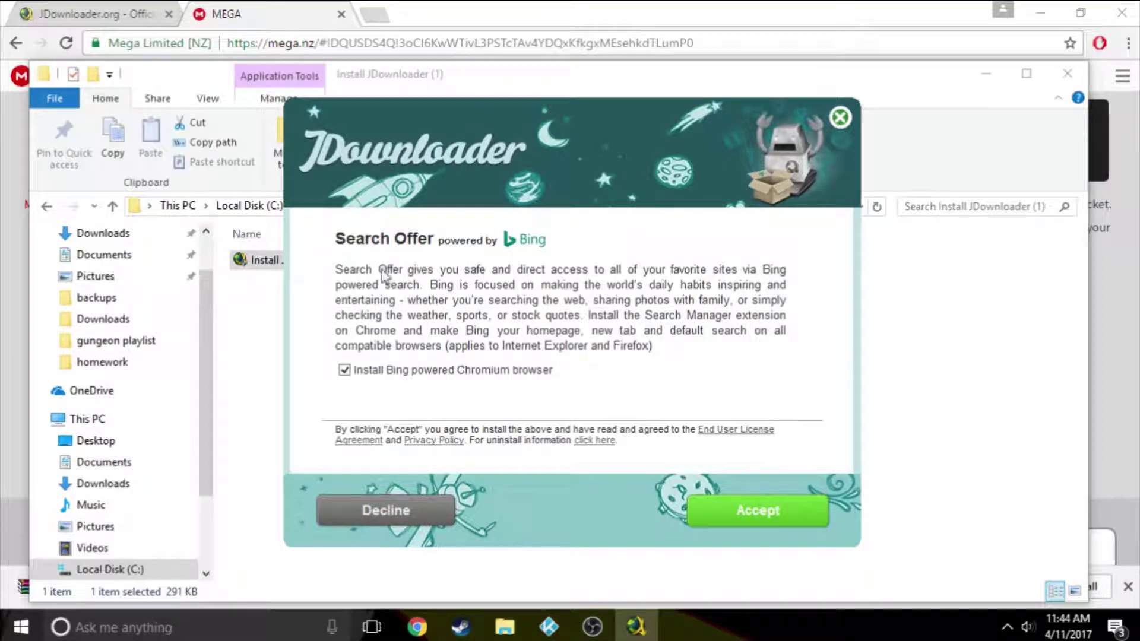
click(345, 370)
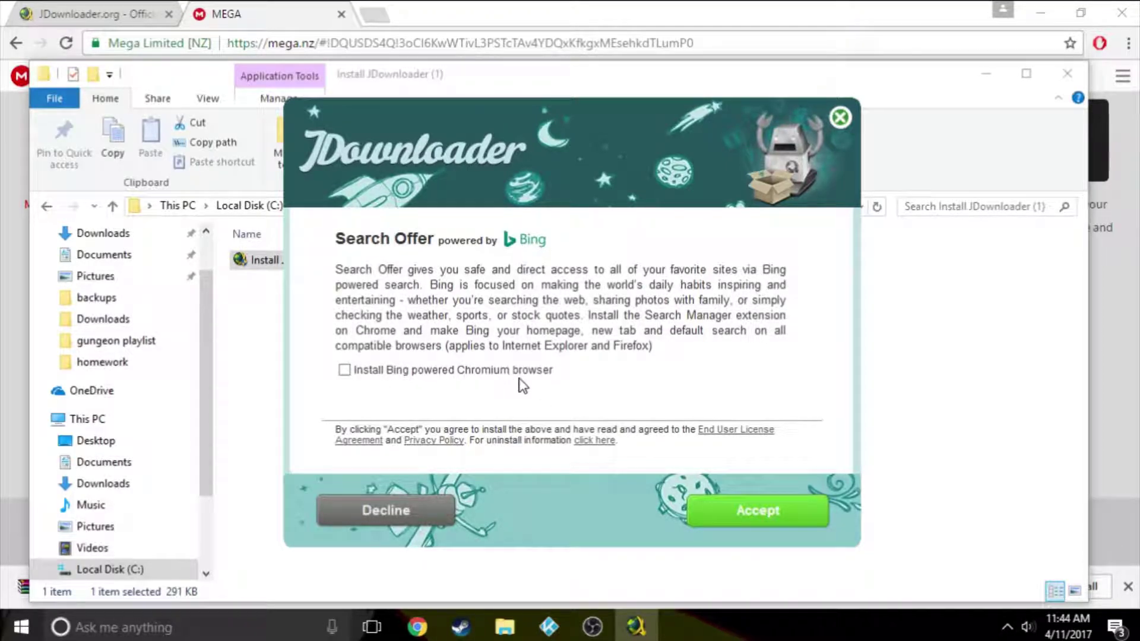
click(423, 510)
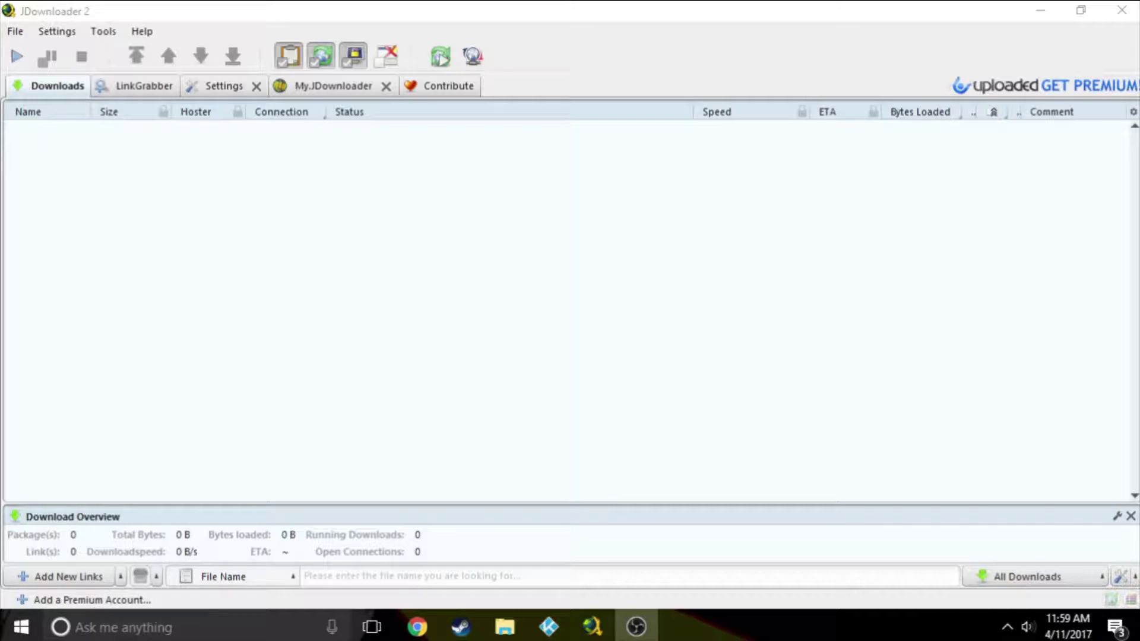
Switch to Chrome and open the YouTube website
click(418, 627)
click(158, 38)
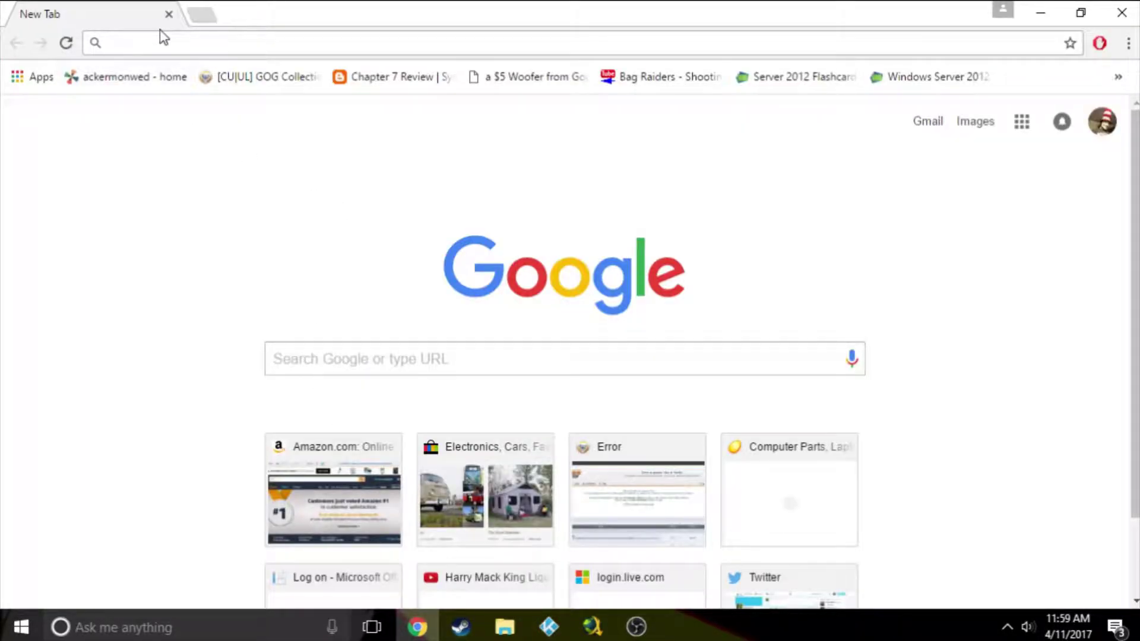
text(youtube)
key(Return)
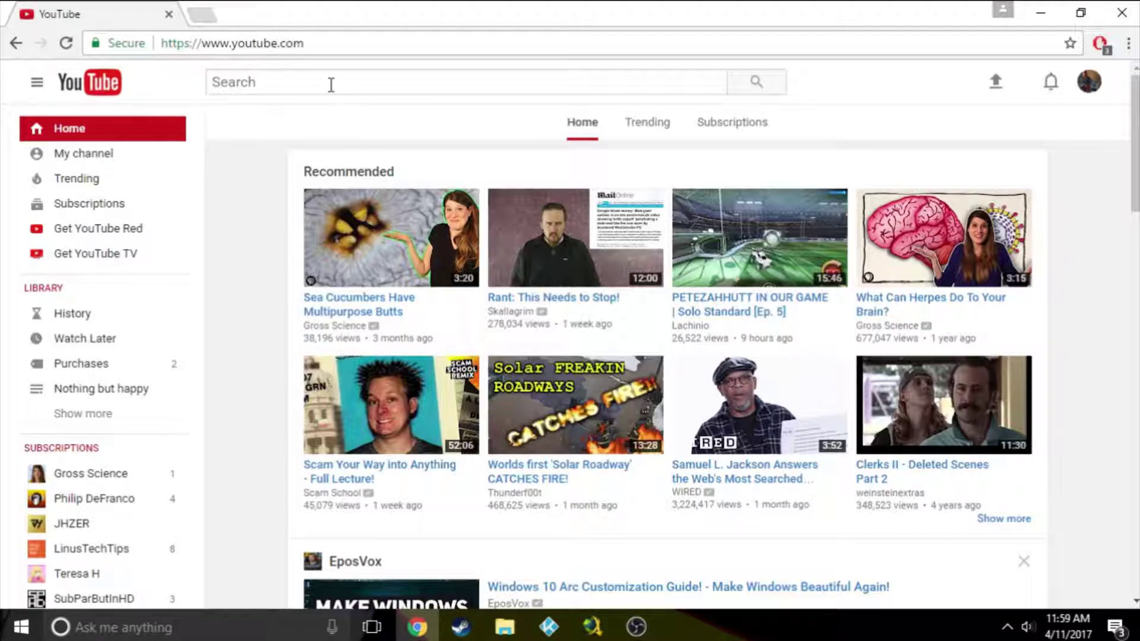
Search YouTube for "free opensource music"
text(free opensource musi)
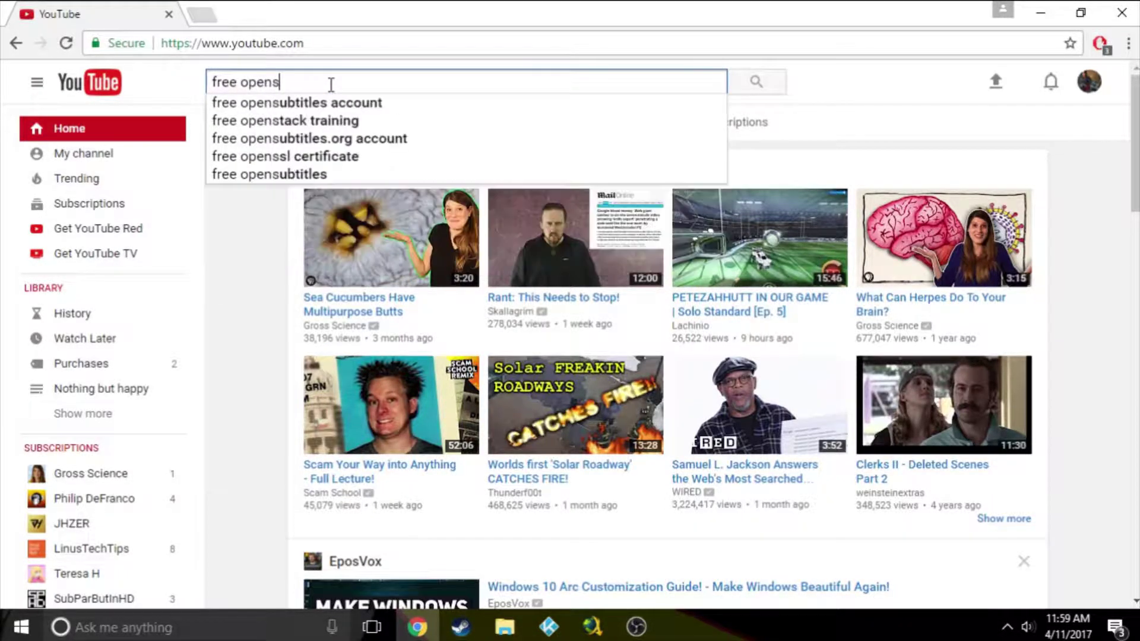
text(c)
key(Return)
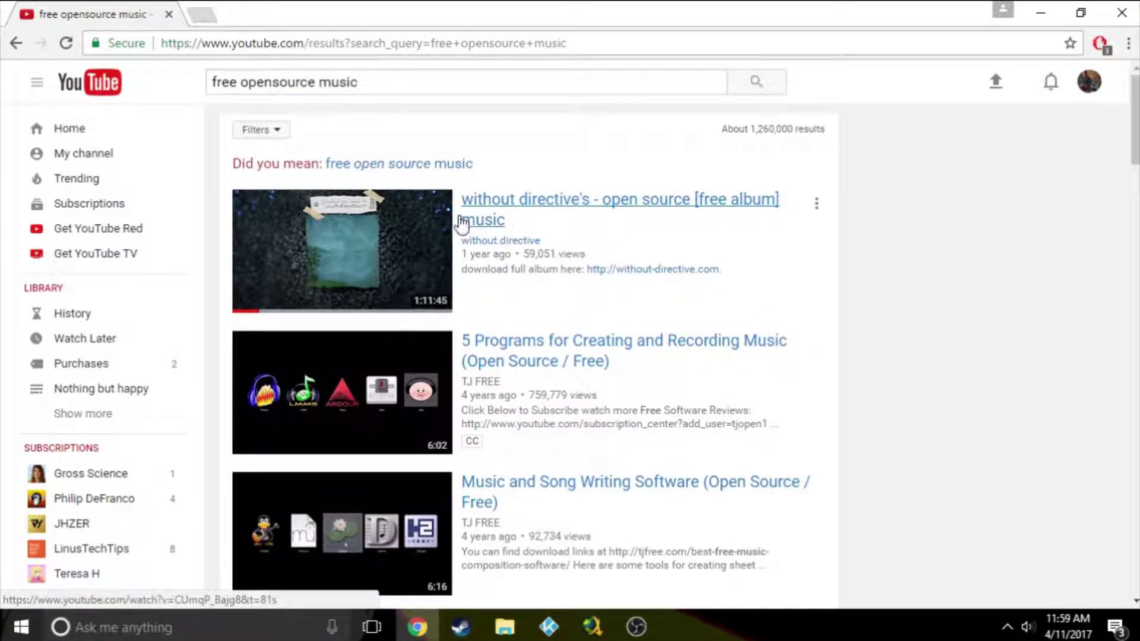
Copy the link address of the "without directive's - open source [free album] music" video
right_click(547, 201)
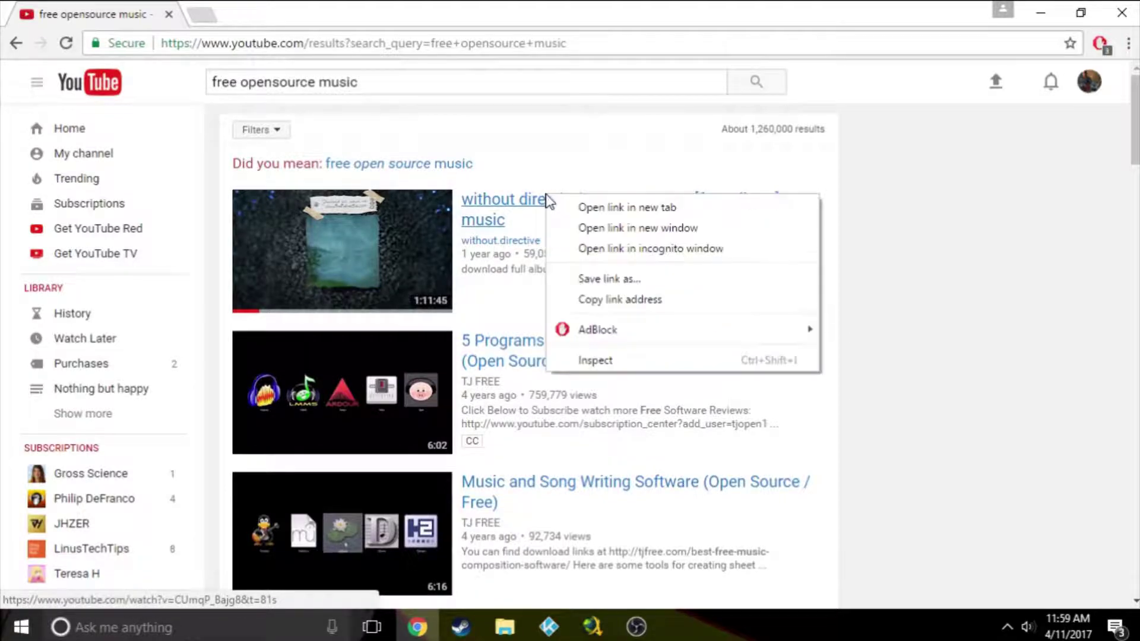
right_click(509, 197)
right_click(484, 205)
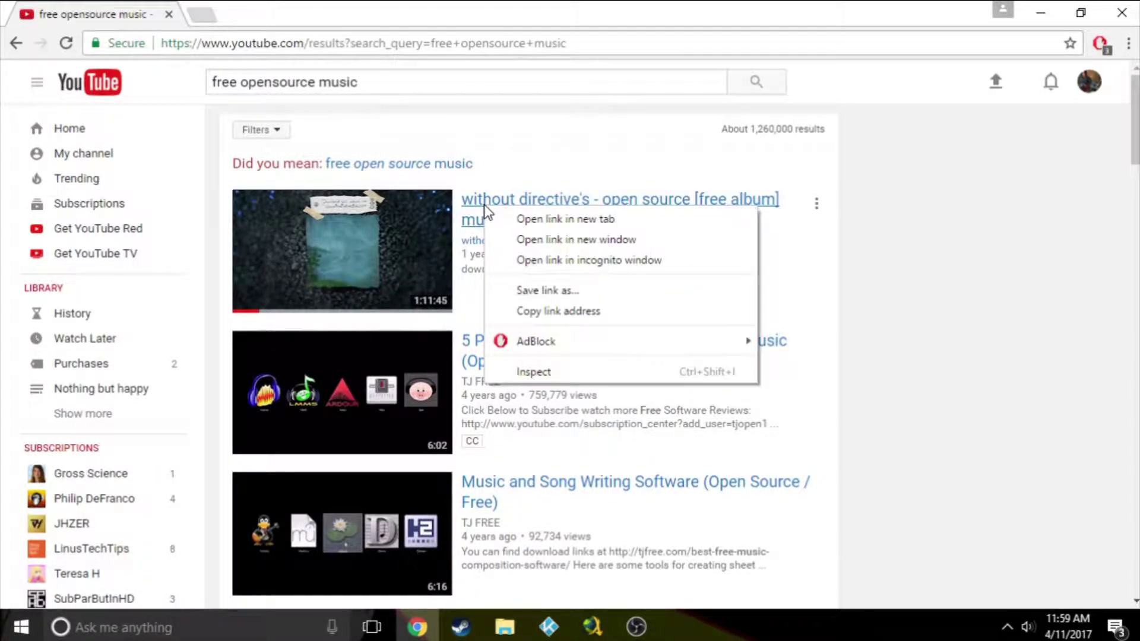
click(568, 313)
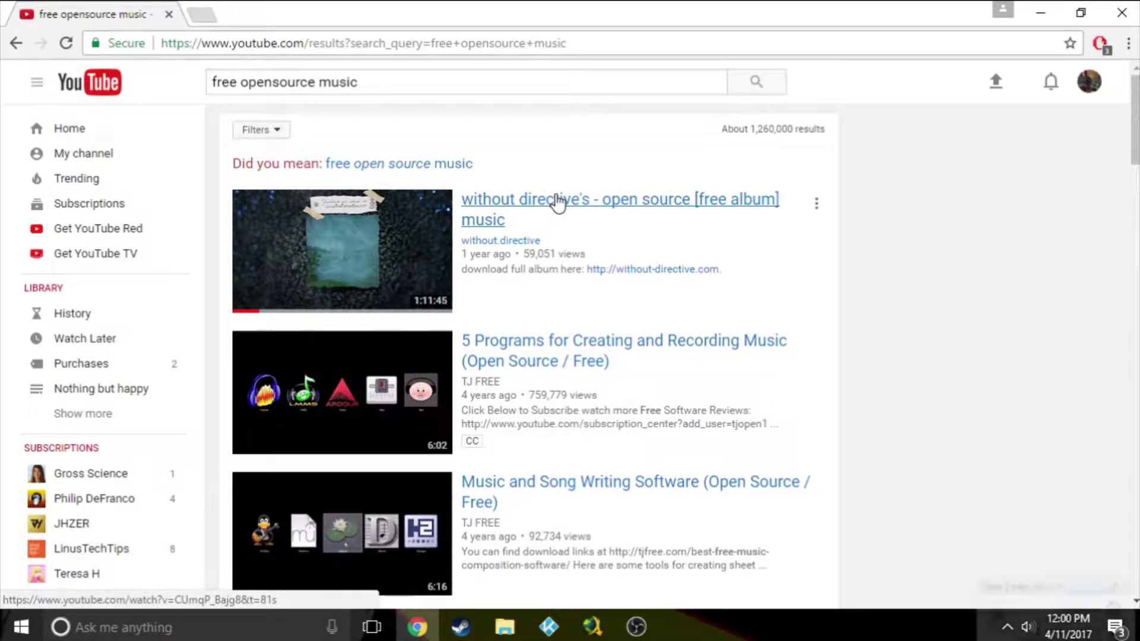
Switch to JDownloader 2 and expand the "without directive's - open source [free album] music" package among the grabbed links
click(591, 626)
click(137, 86)
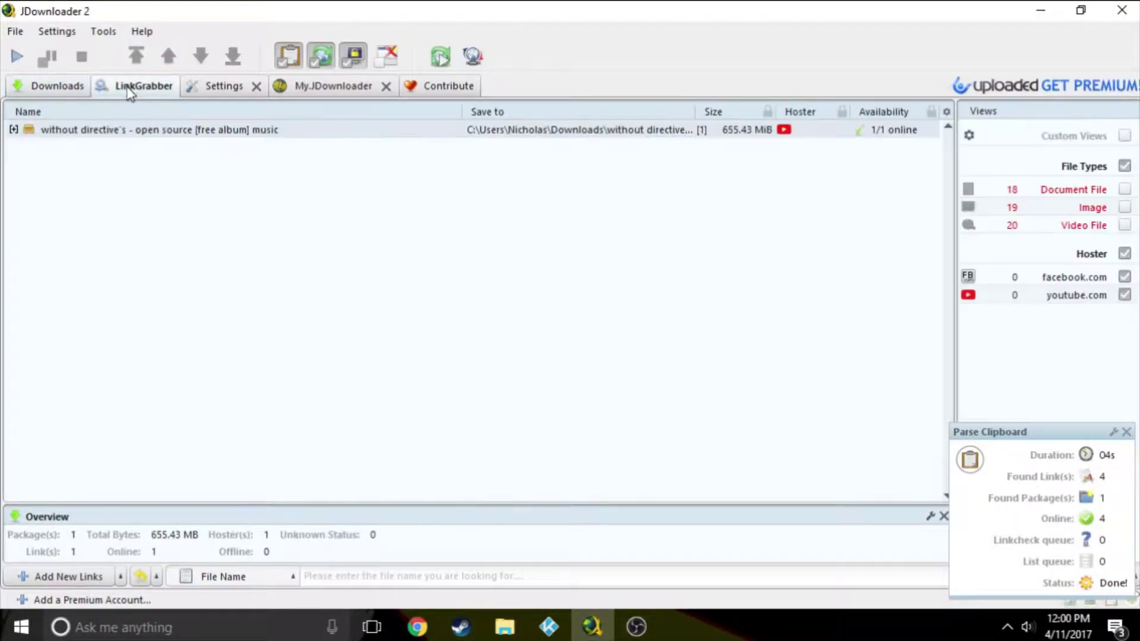
click(13, 129)
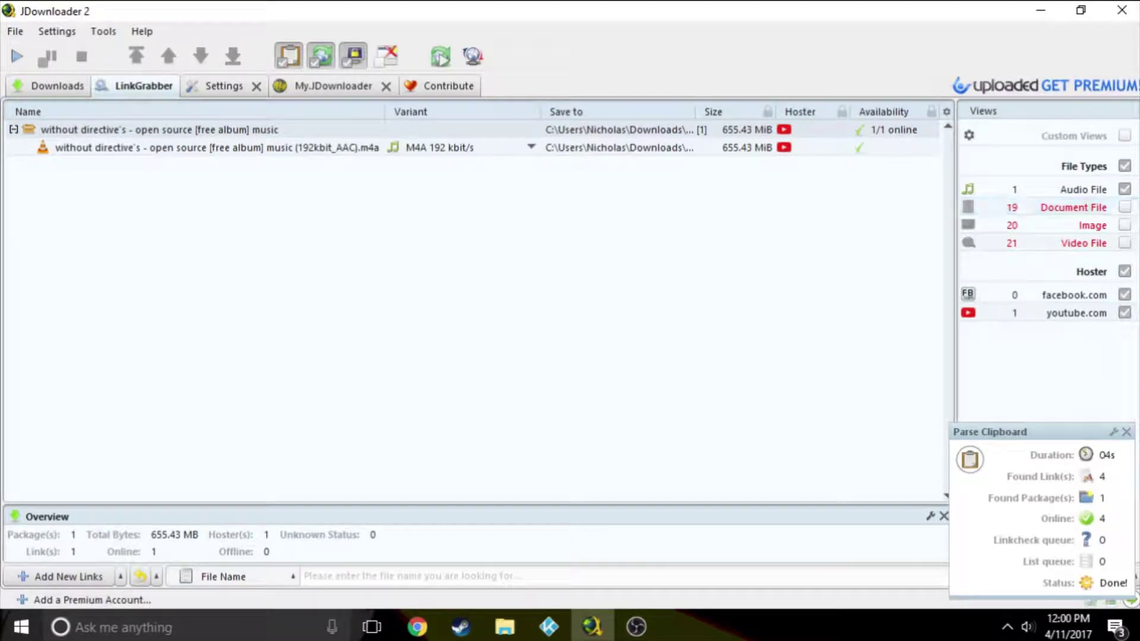
Show document, image and video files in the grabbed links and hide all three types again
click(1125, 207)
click(1124, 225)
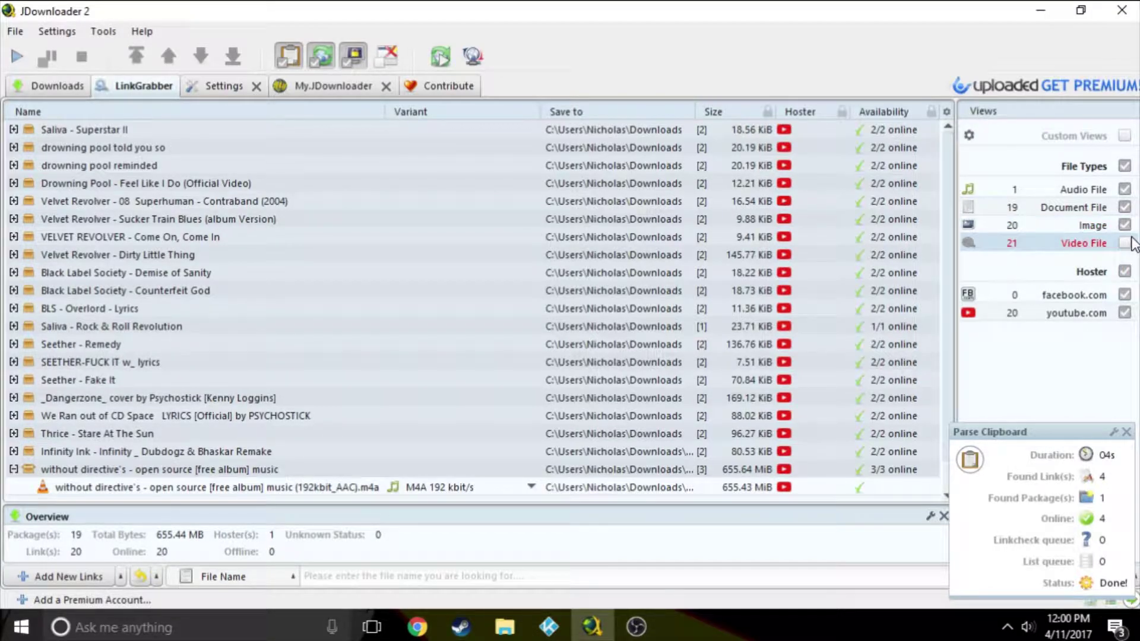
click(1124, 243)
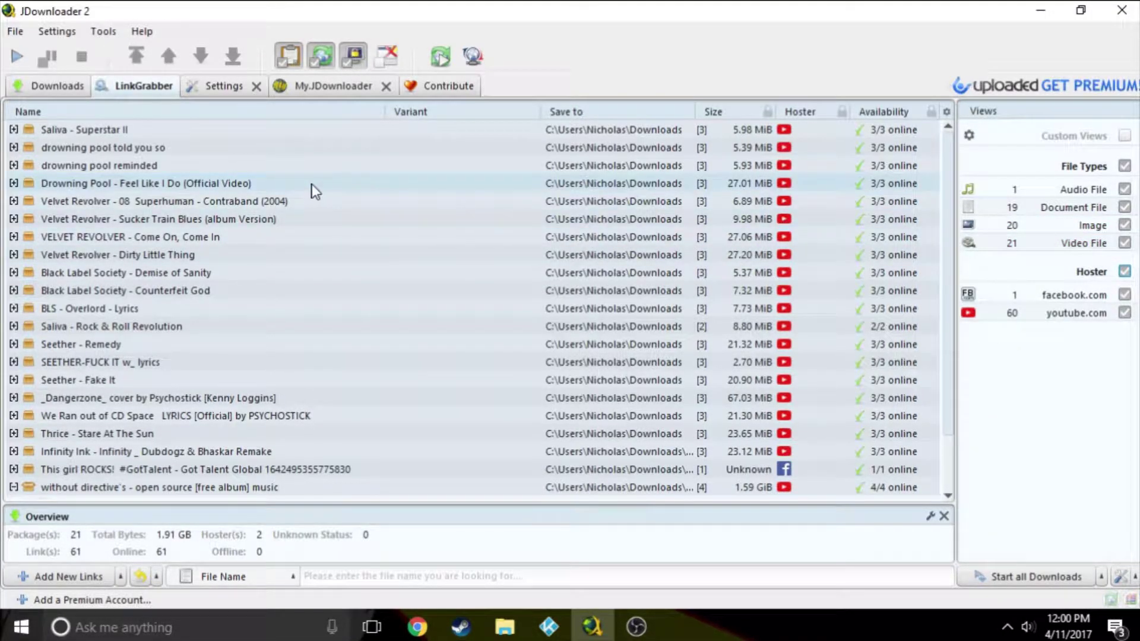
click(1124, 243)
click(1125, 225)
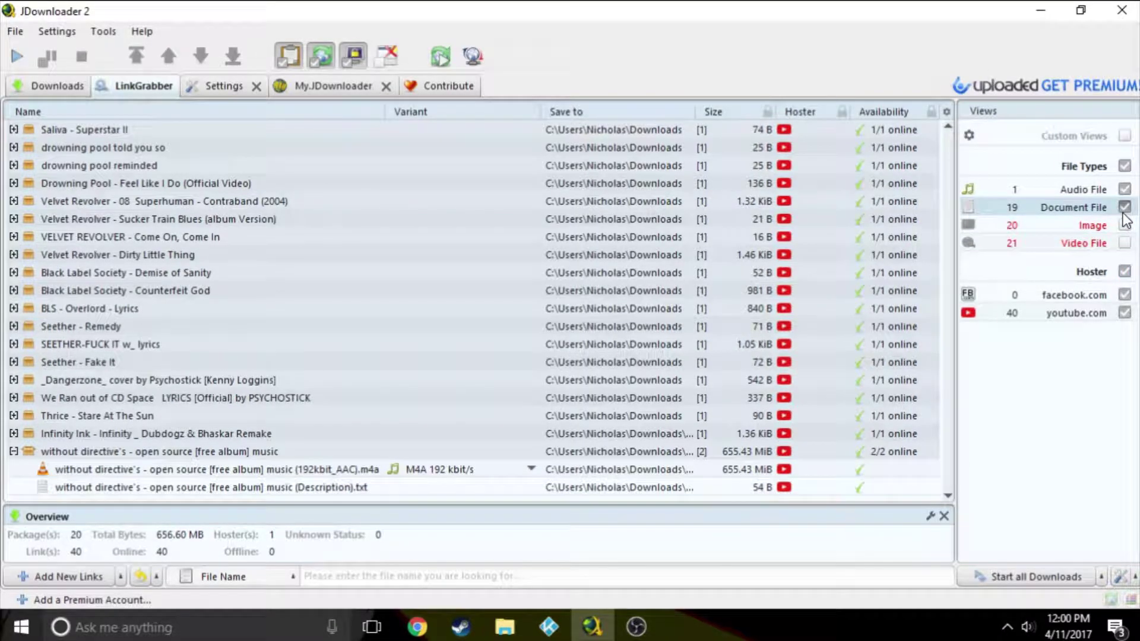
click(1125, 207)
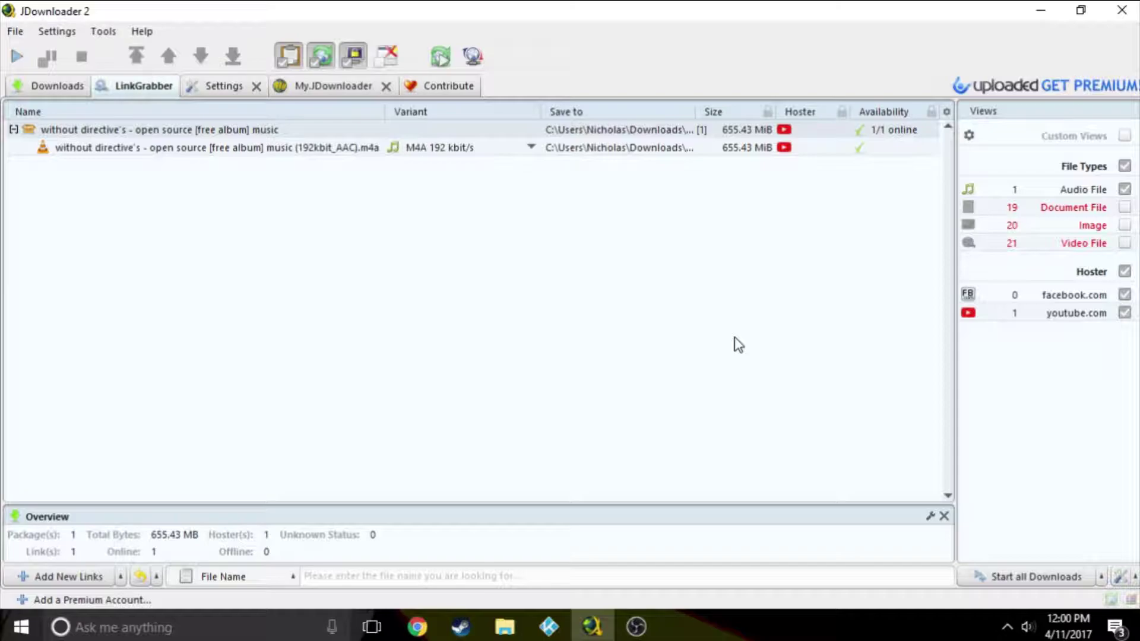
View the Analyse and Add Links dialog for adding links manually and dismiss it without adding anything
click(66, 582)
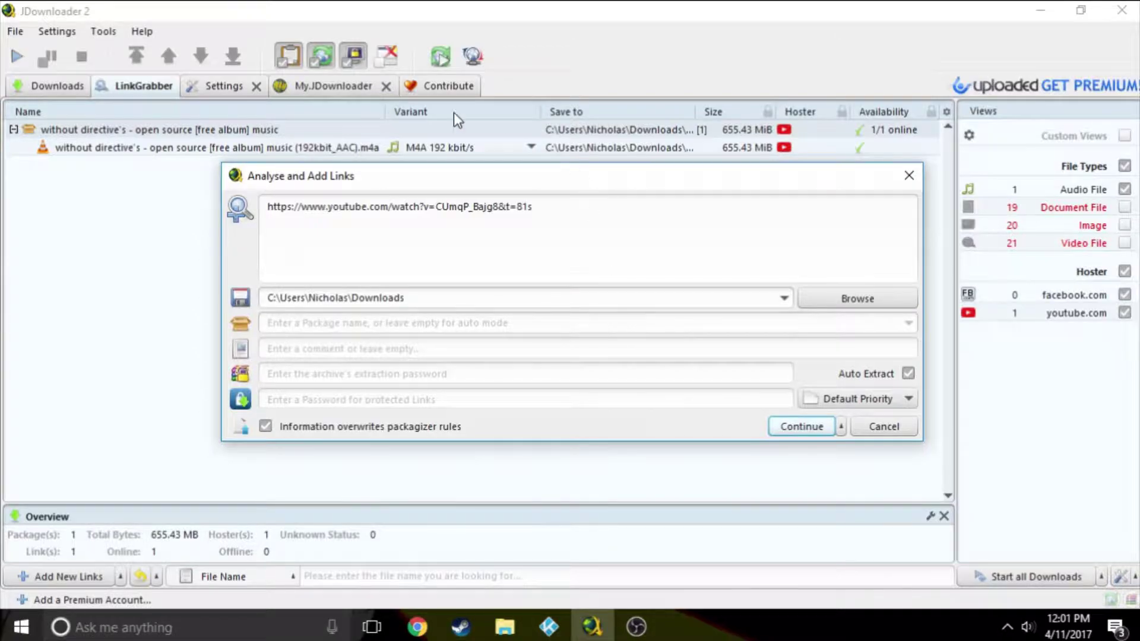
click(867, 432)
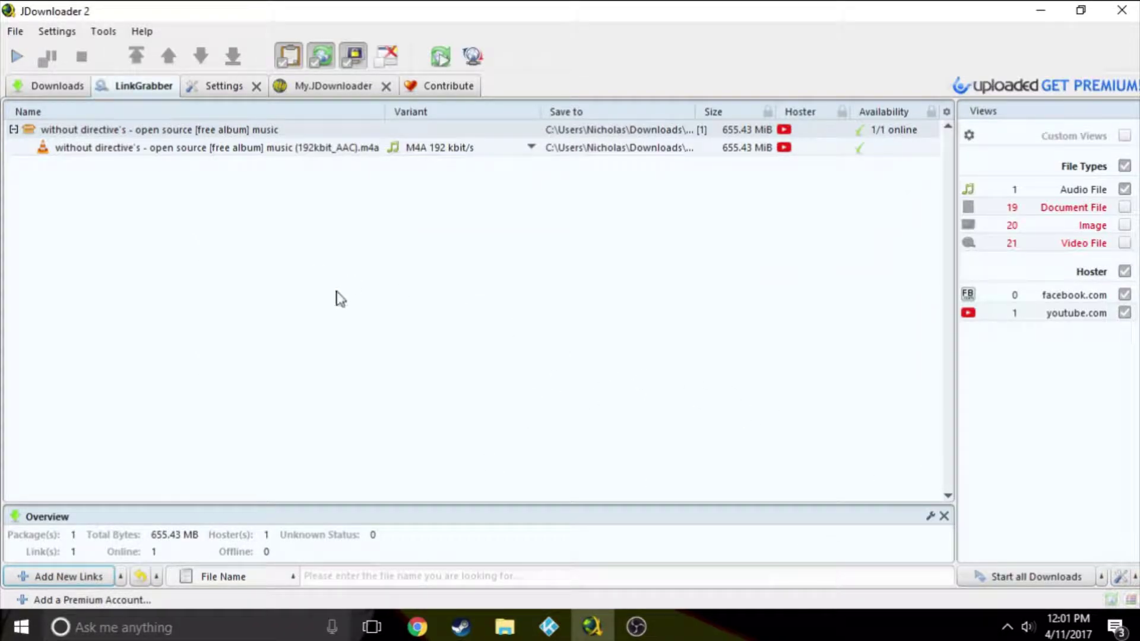
Start downloading the album package as M4A 192 kbit/s audio and install the required FFmpeg package
click(128, 130)
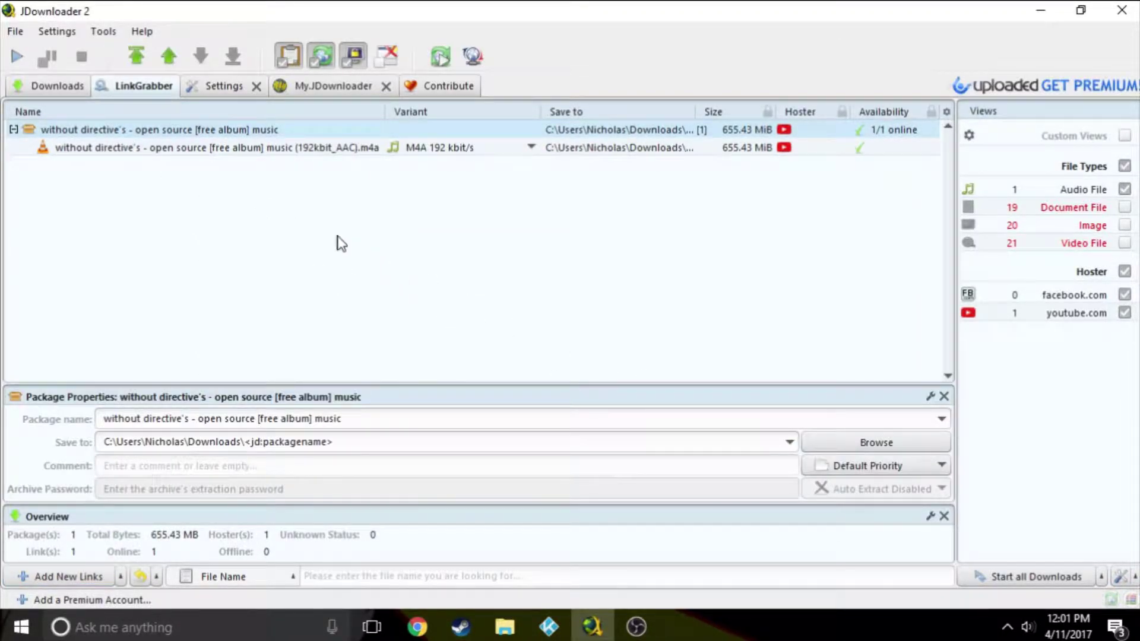
click(19, 56)
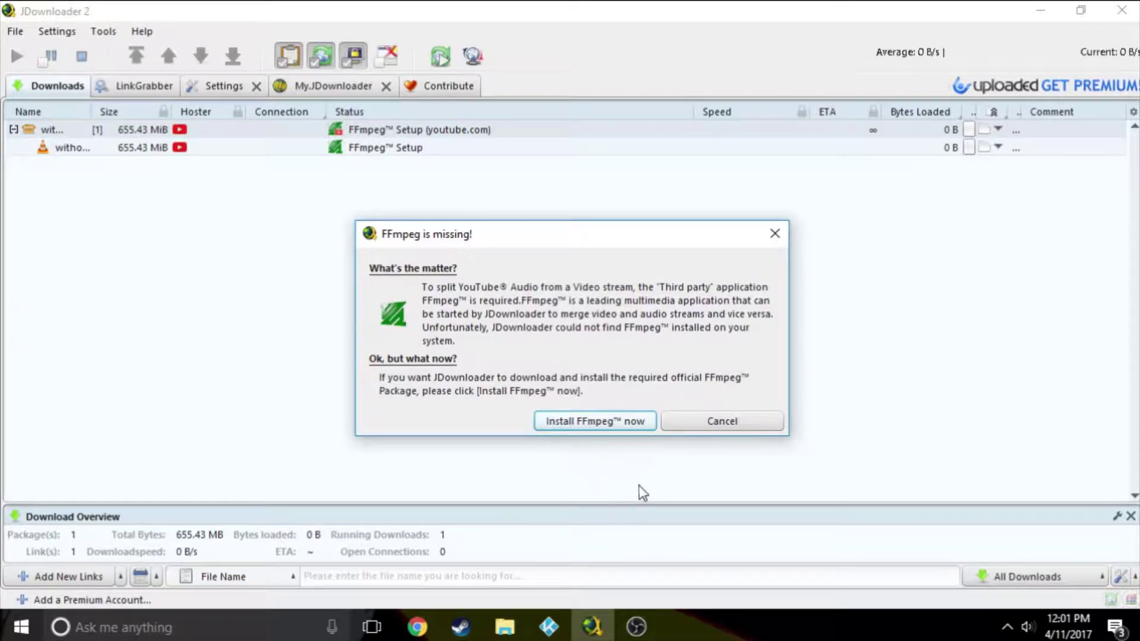
click(571, 424)
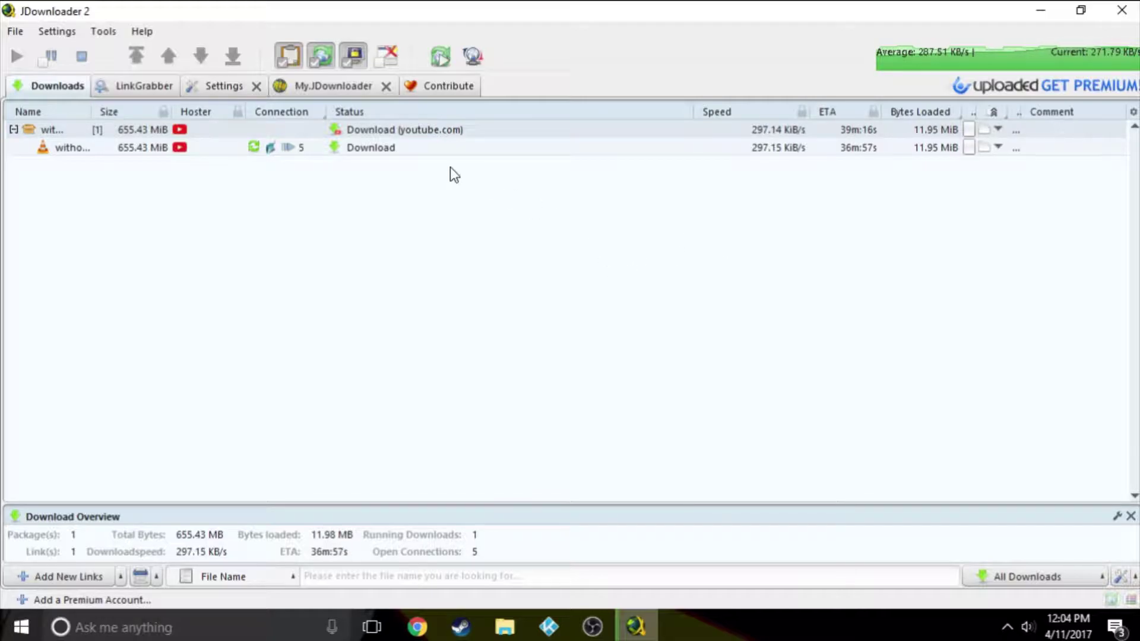
click(147, 84)
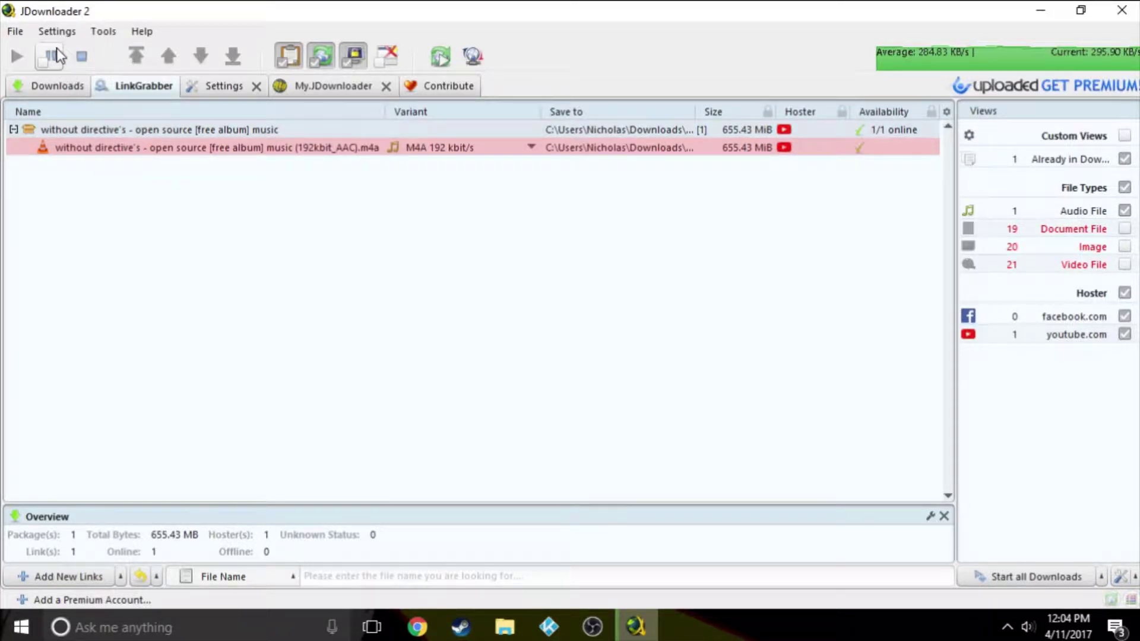
click(52, 83)
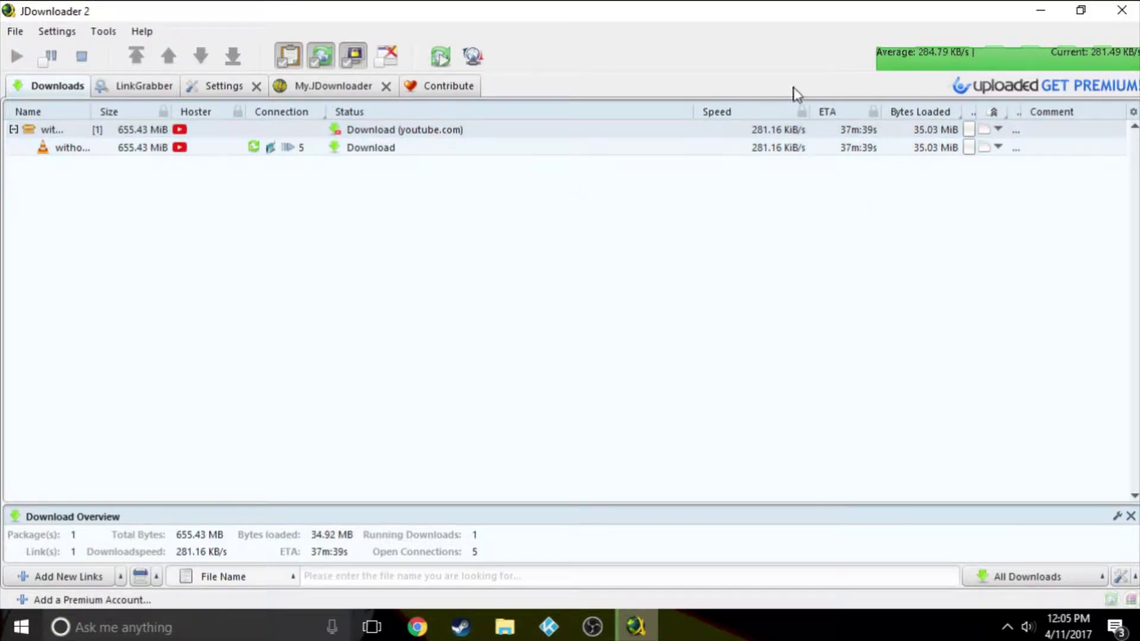
click(417, 626)
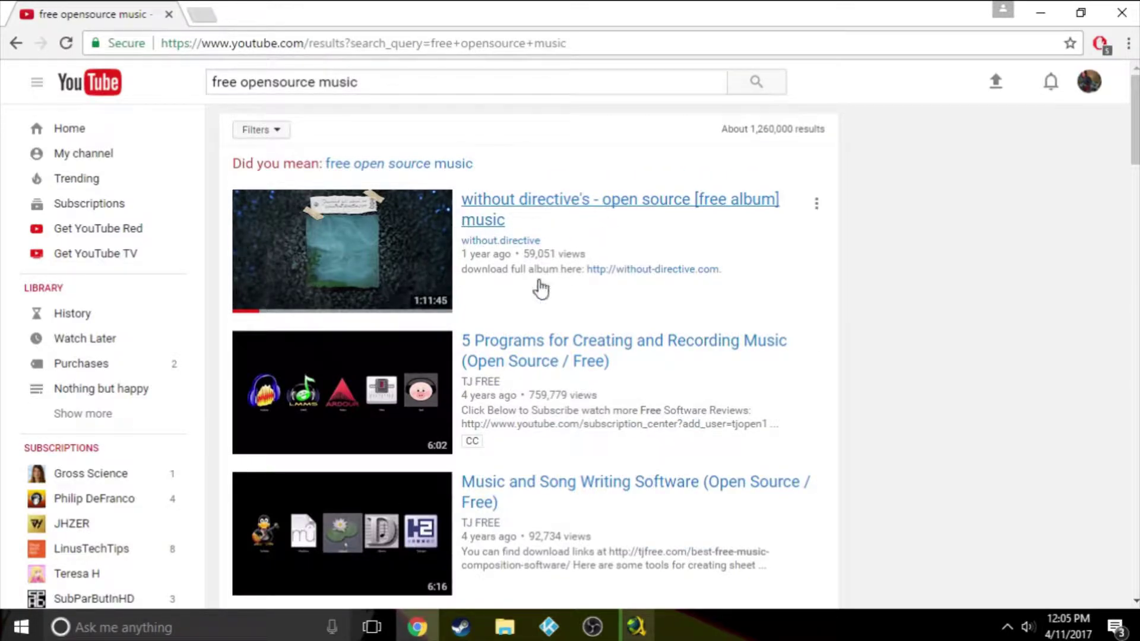
click(637, 628)
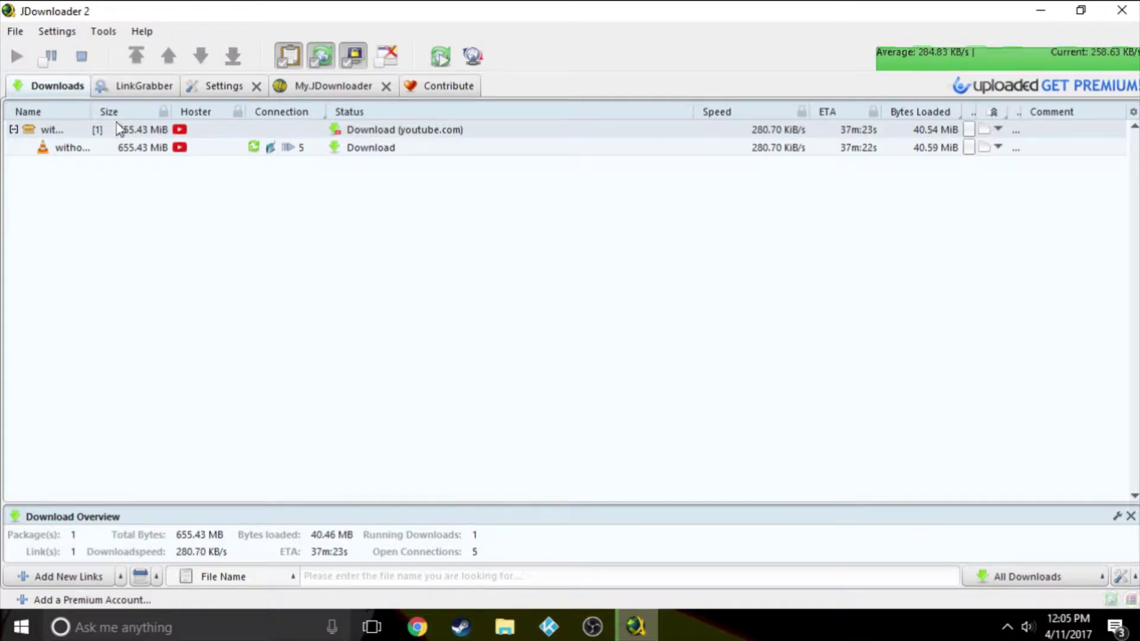
Enable the download speed limit and set it to 100 KB/s
click(107, 33)
mouse_move(60, 33)
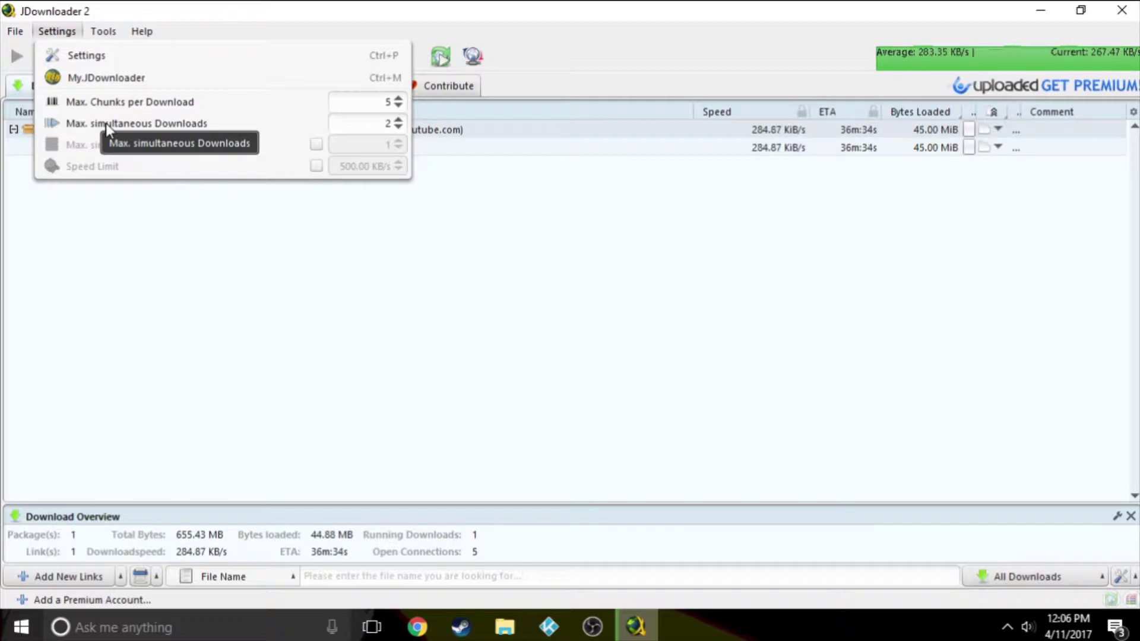
click(316, 166)
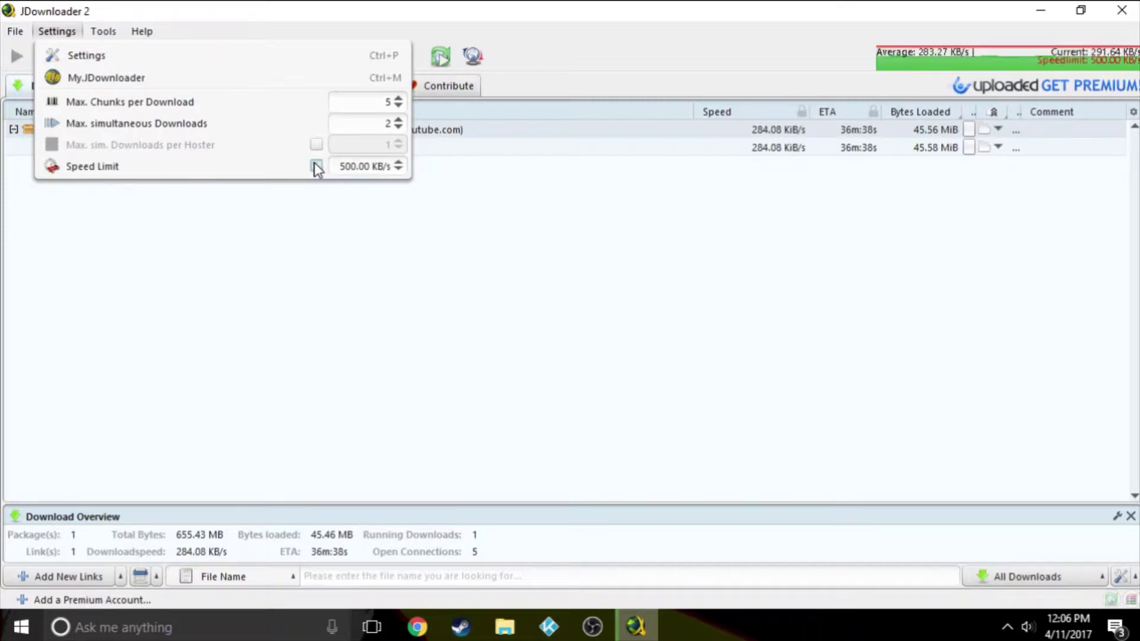
click(399, 170)
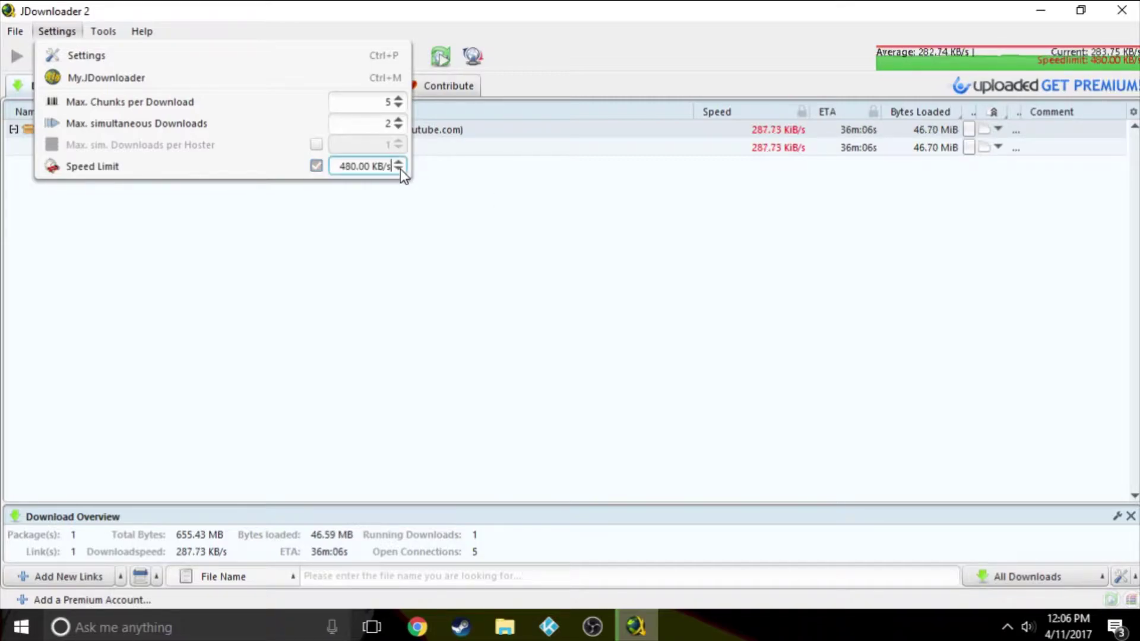
drag(399, 169, 399, 169)
click(399, 169)
click(399, 169)
click(400, 169)
click(400, 169)
click(400, 169)
click(400, 169)
click(399, 169)
click(400, 169)
click(398, 162)
click(397, 163)
click(398, 163)
click(397, 163)
click(398, 162)
click(398, 162)
click(397, 163)
click(398, 169)
click(398, 163)
click(398, 162)
click(398, 163)
click(398, 162)
click(398, 162)
click(398, 162)
click(398, 162)
click(398, 163)
click(398, 163)
click(398, 163)
click(398, 163)
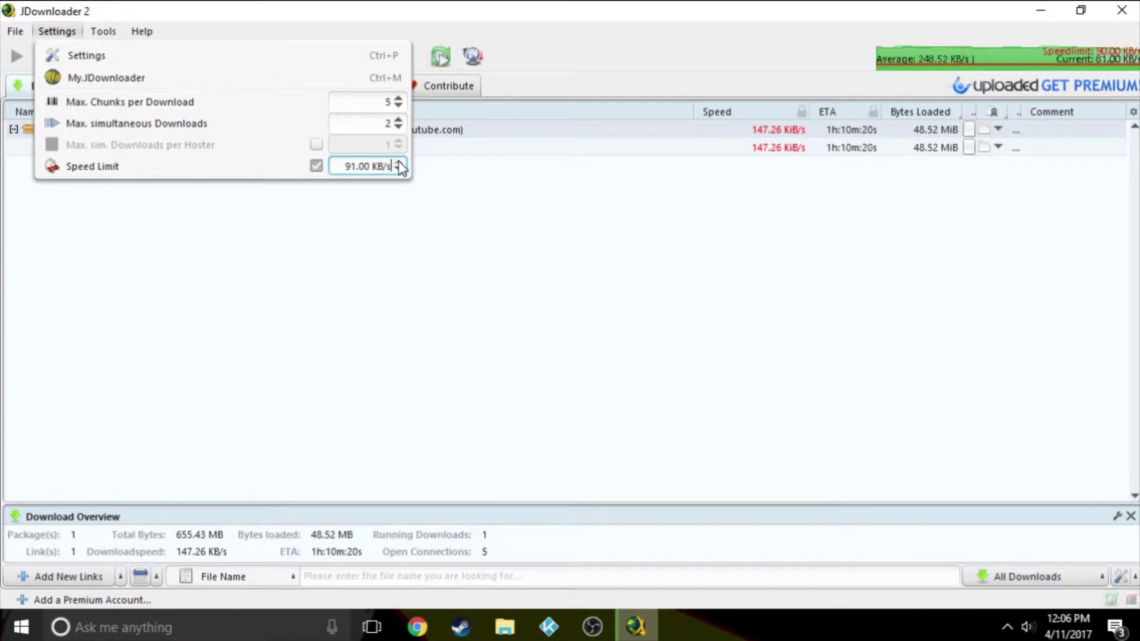
click(398, 163)
click(398, 164)
click(398, 163)
click(398, 162)
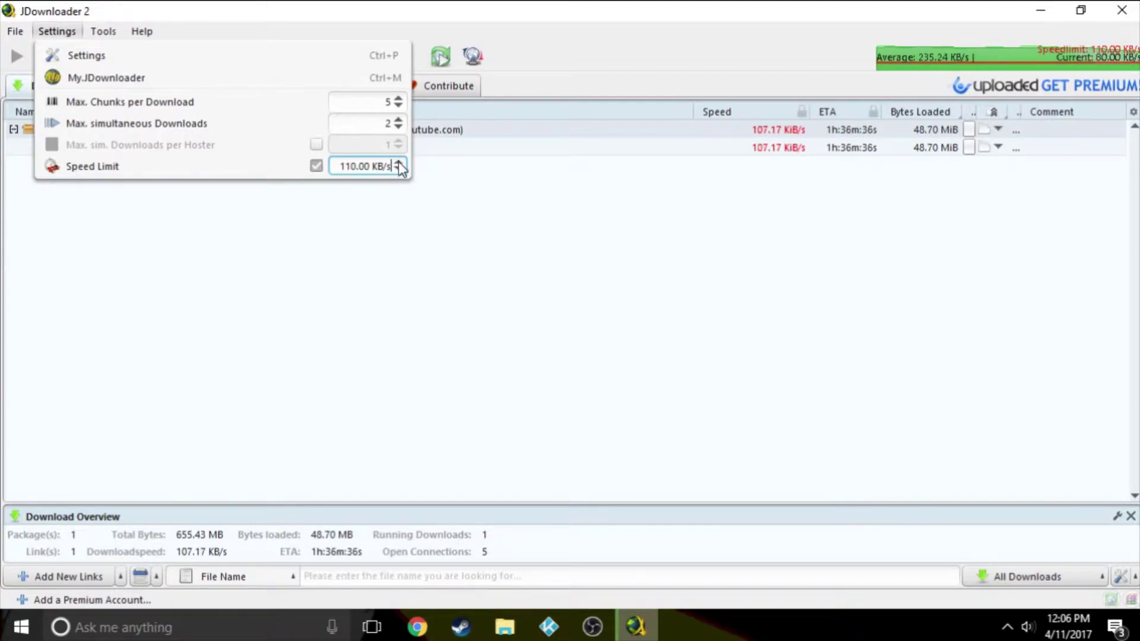
click(397, 170)
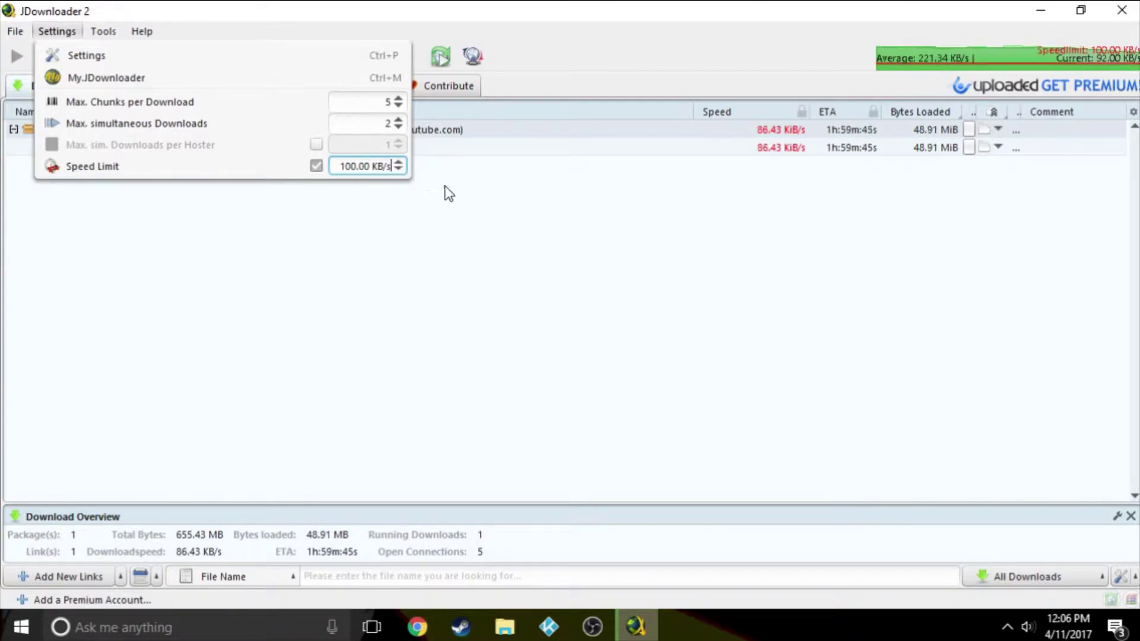
click(484, 243)
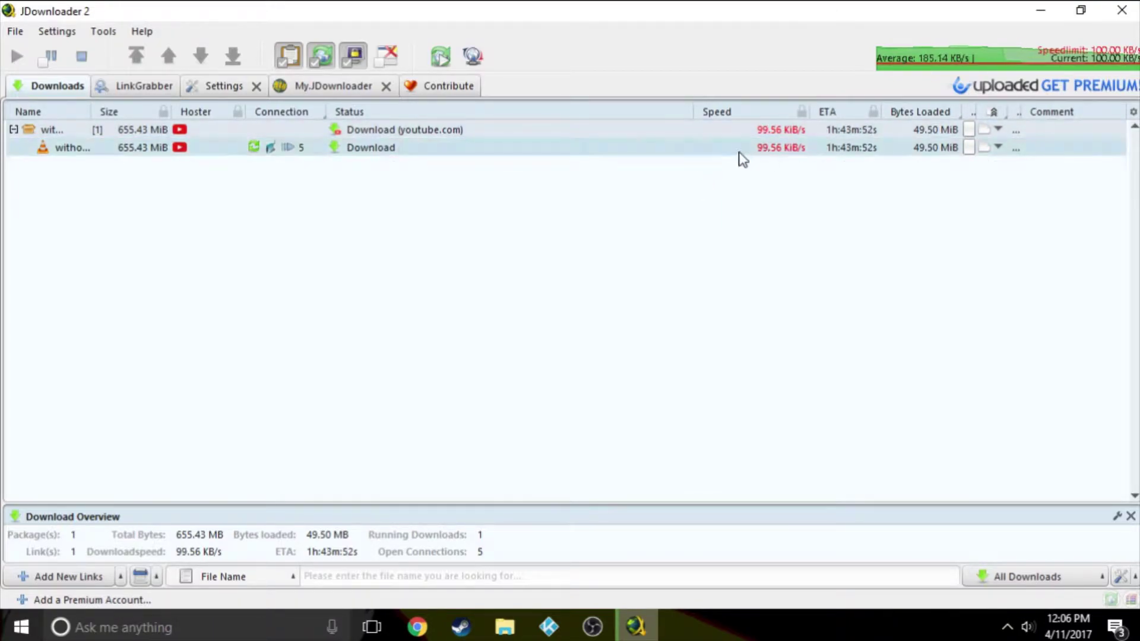
click(58, 31)
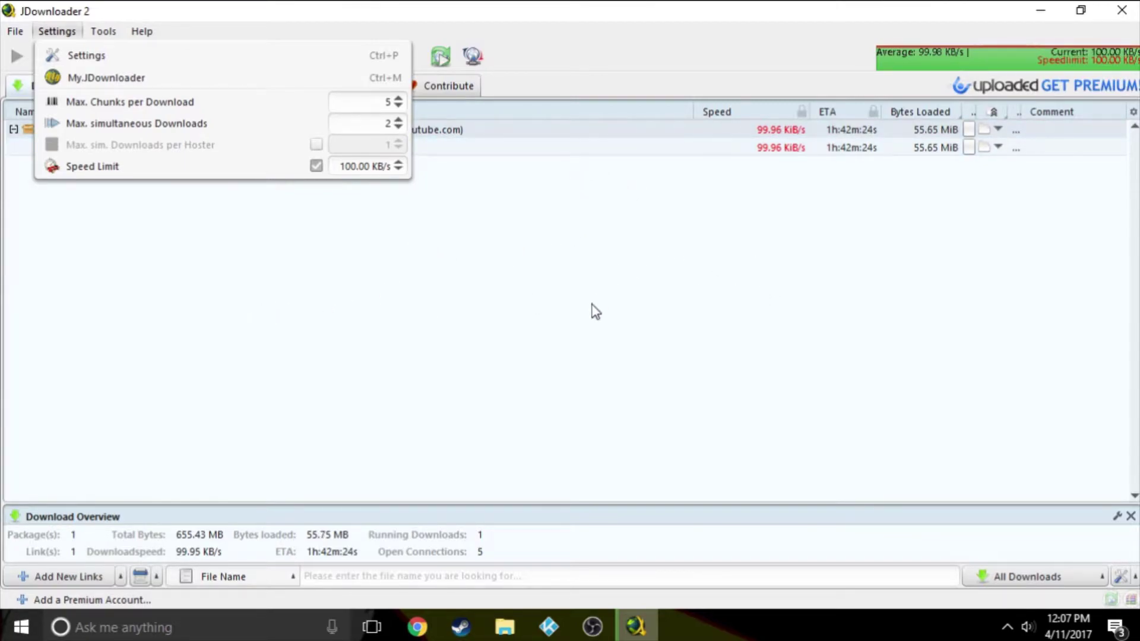
click(493, 297)
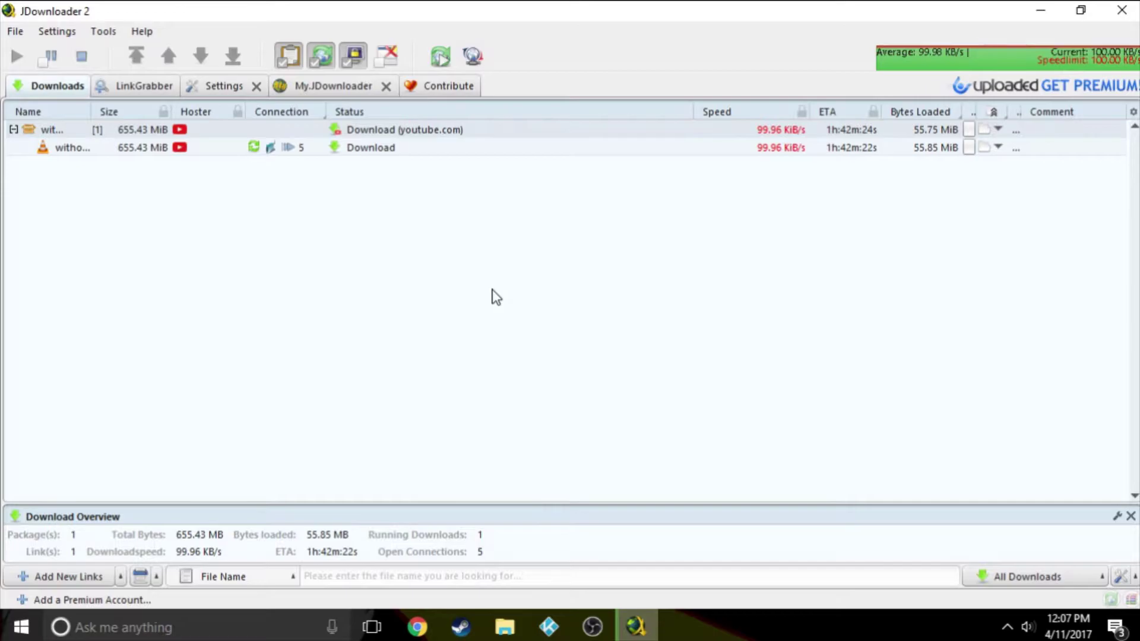
click(112, 89)
click(53, 86)
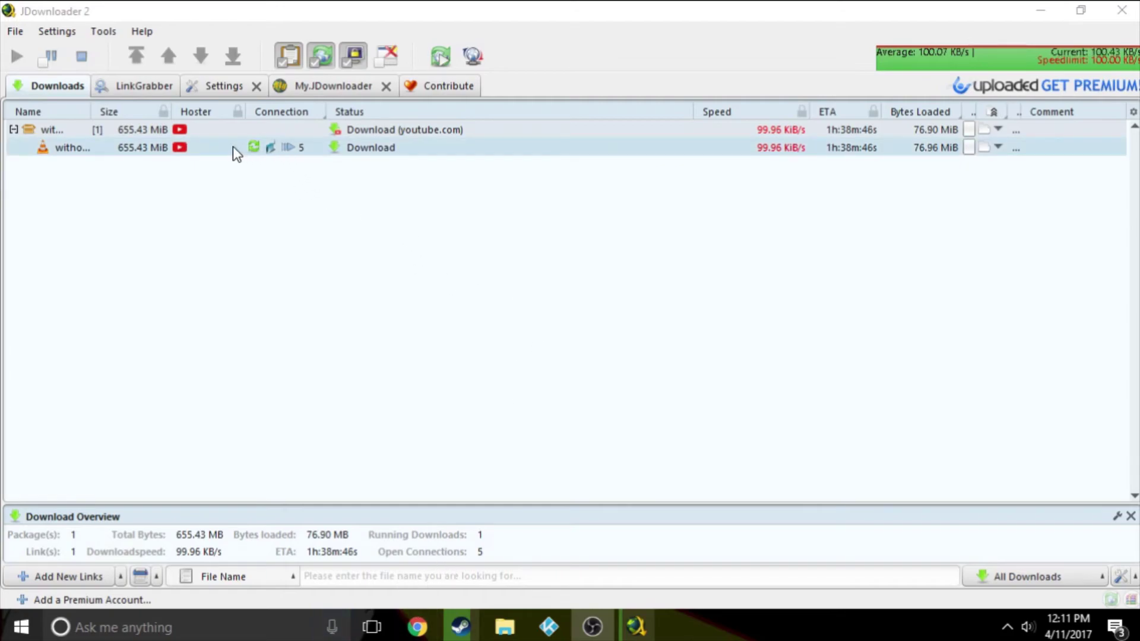
Select the downloading audio file and widen the Name column until the full file name fits
right_click(213, 149)
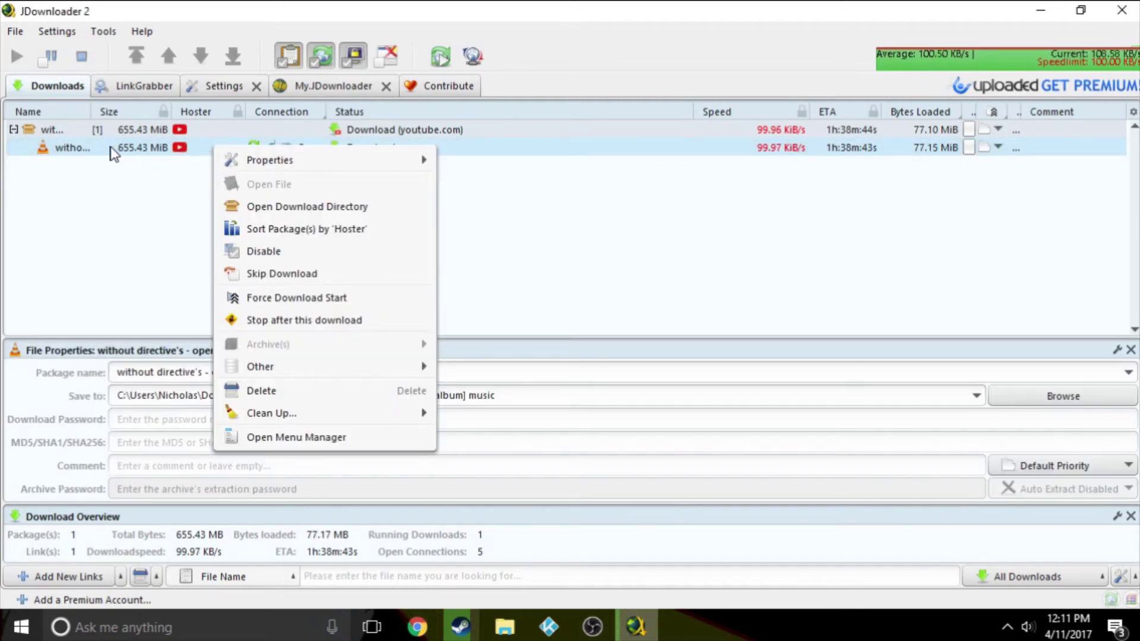
click(89, 110)
drag(89, 110, 438, 146)
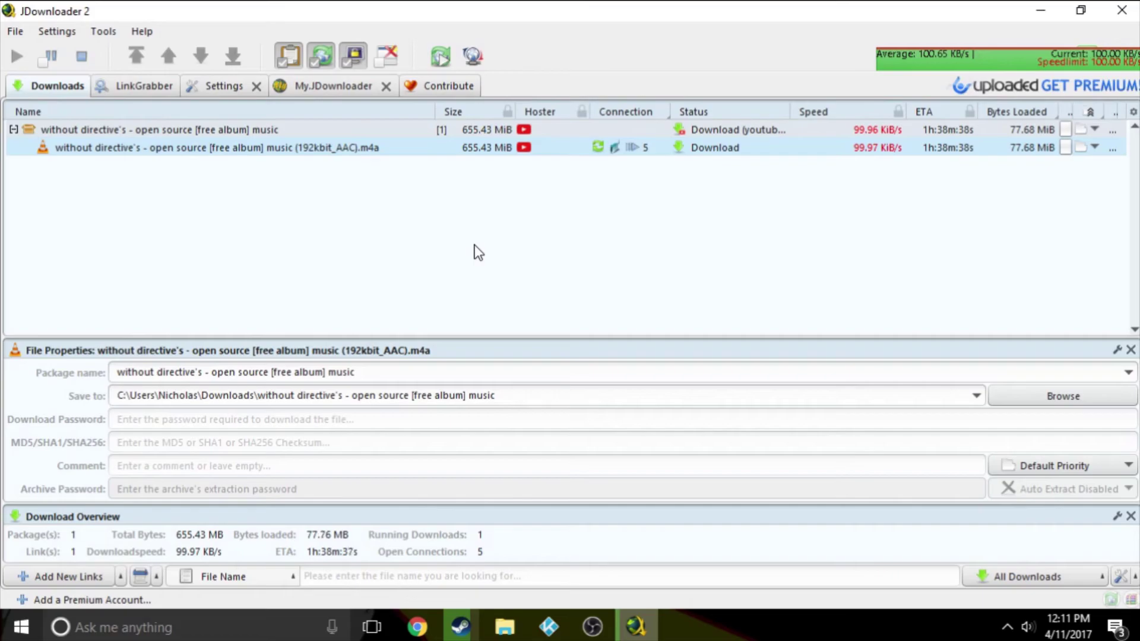